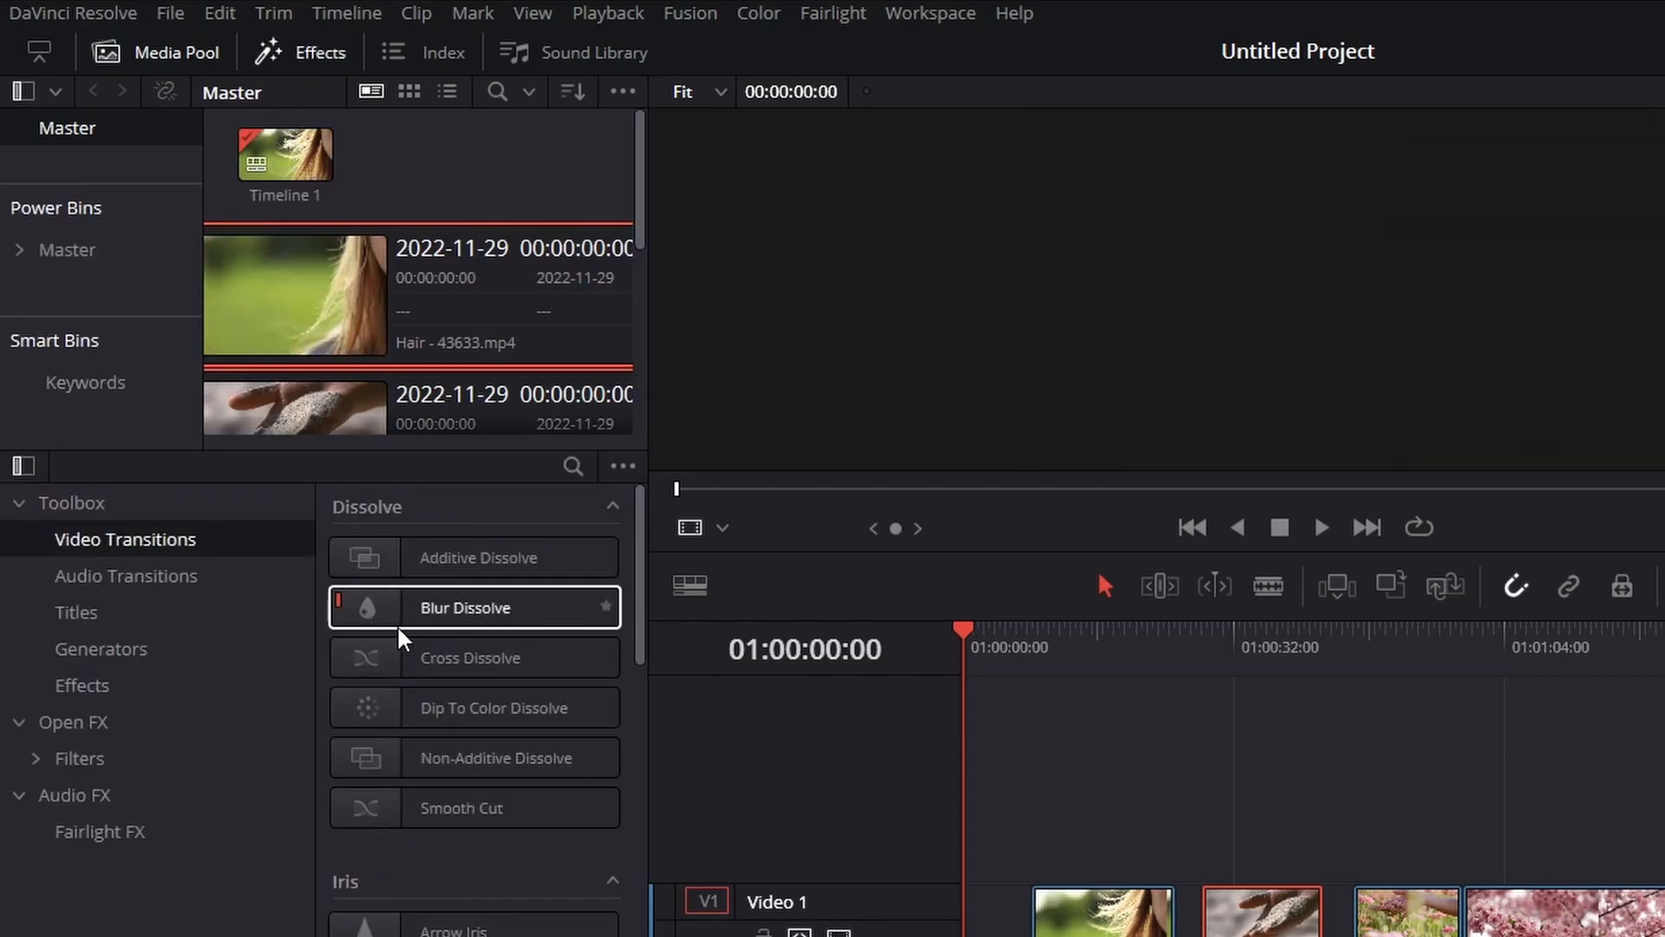
scroll(459, 637, "down", 1)
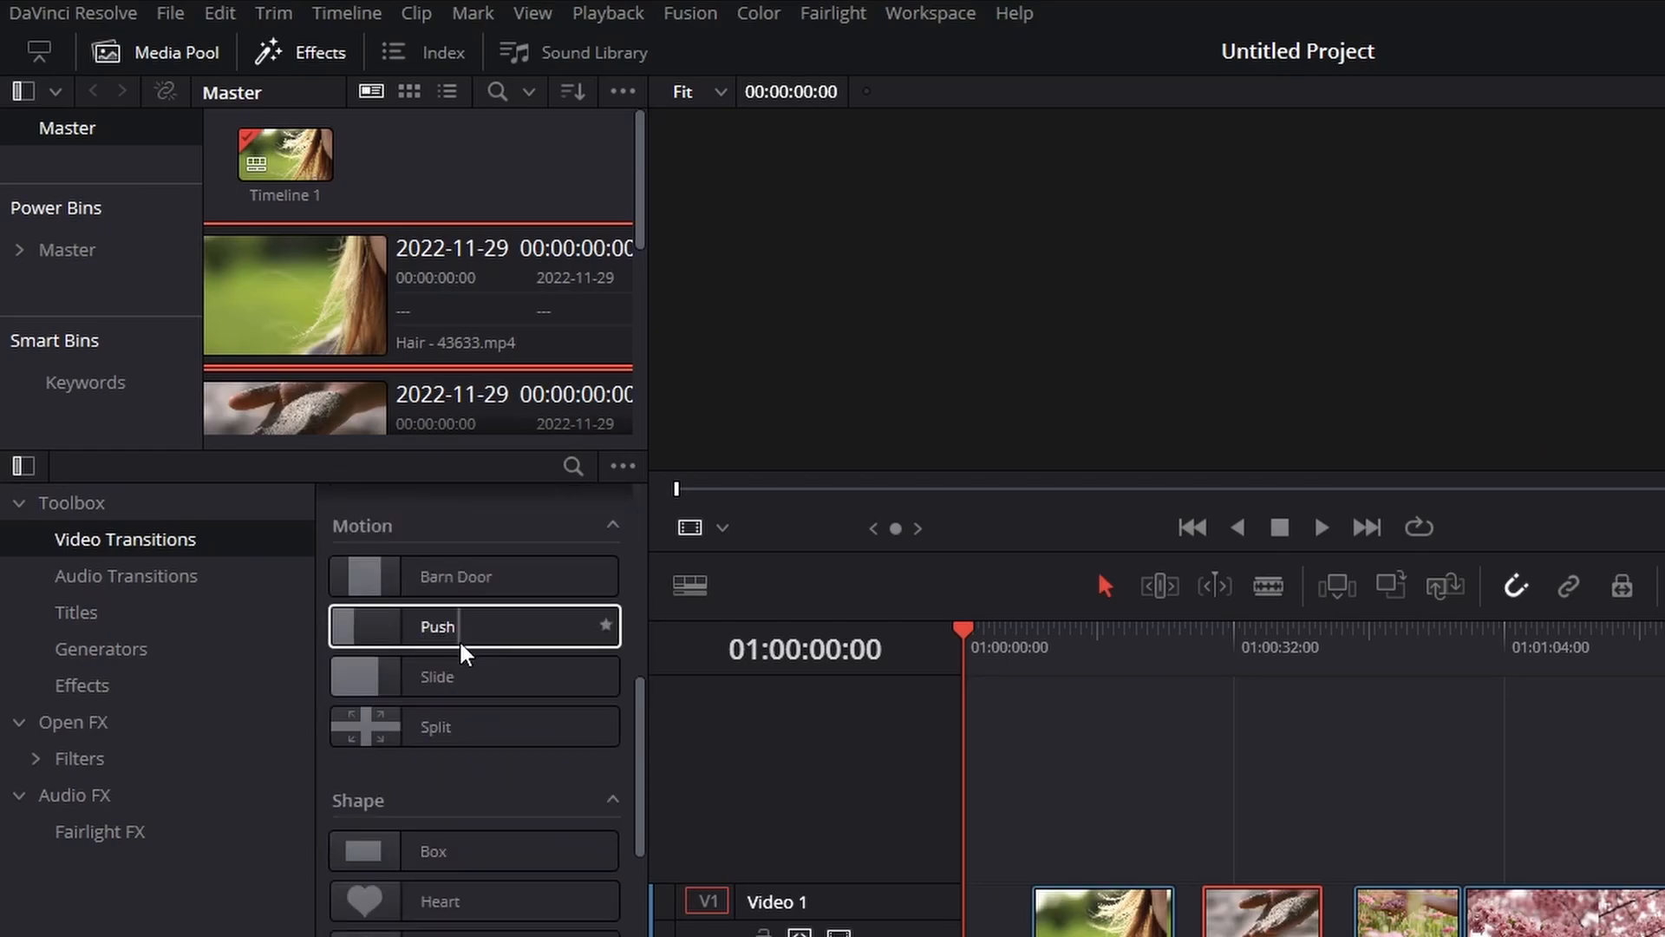
scroll(461, 644, "down", 1)
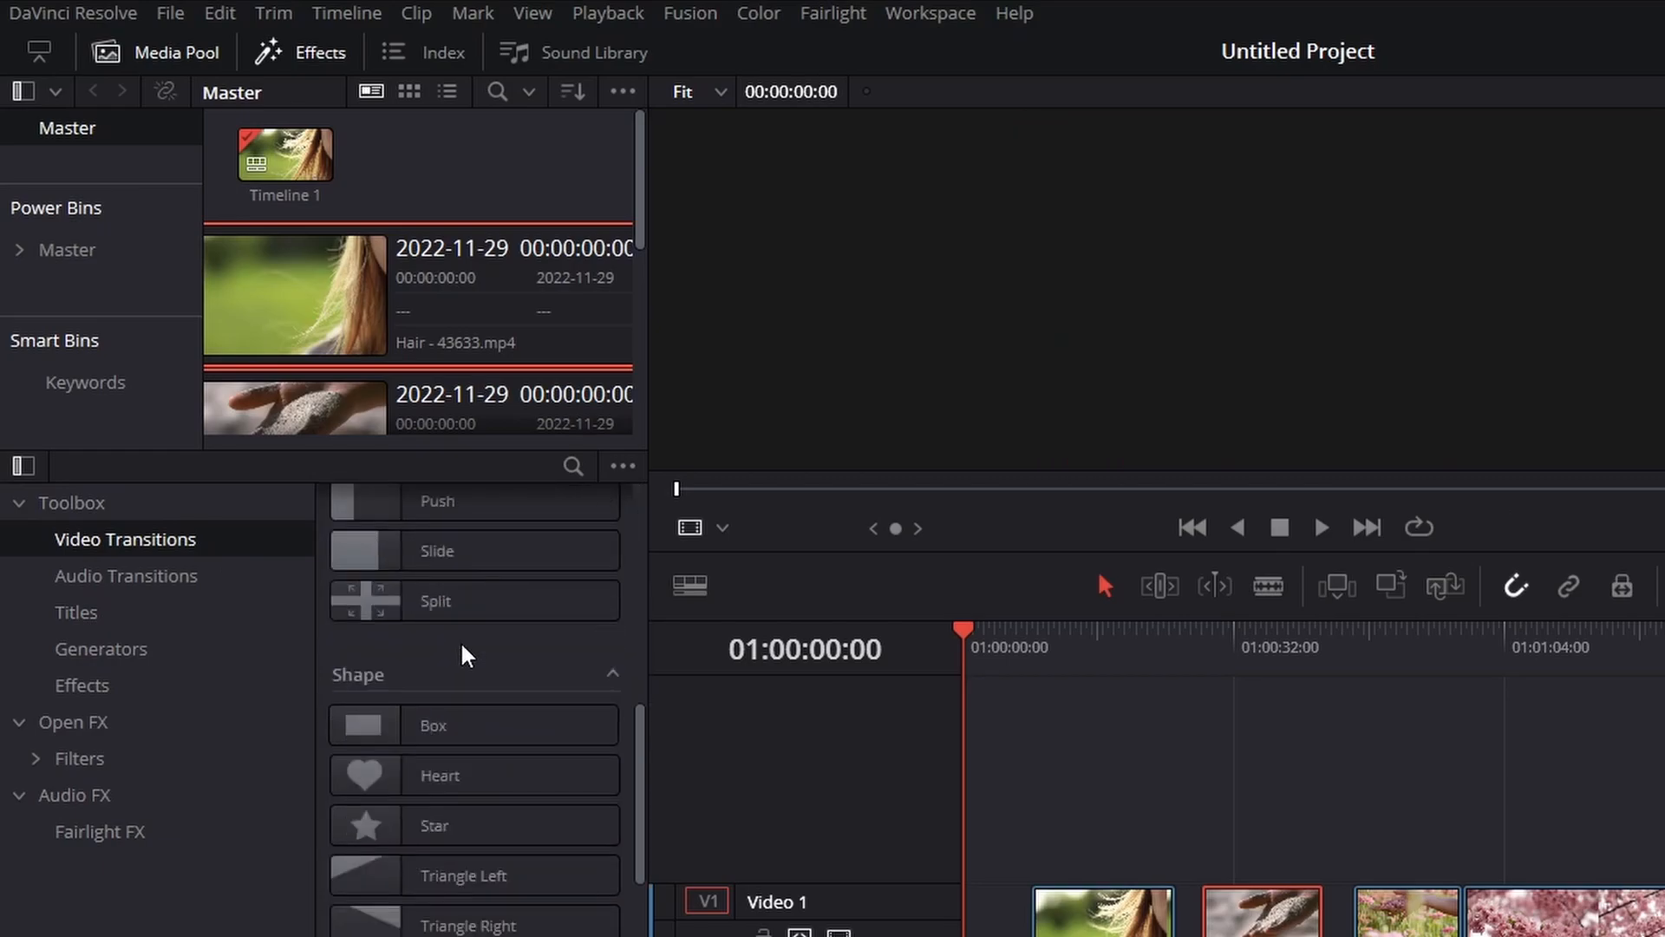
scroll(461, 643, "up", 8)
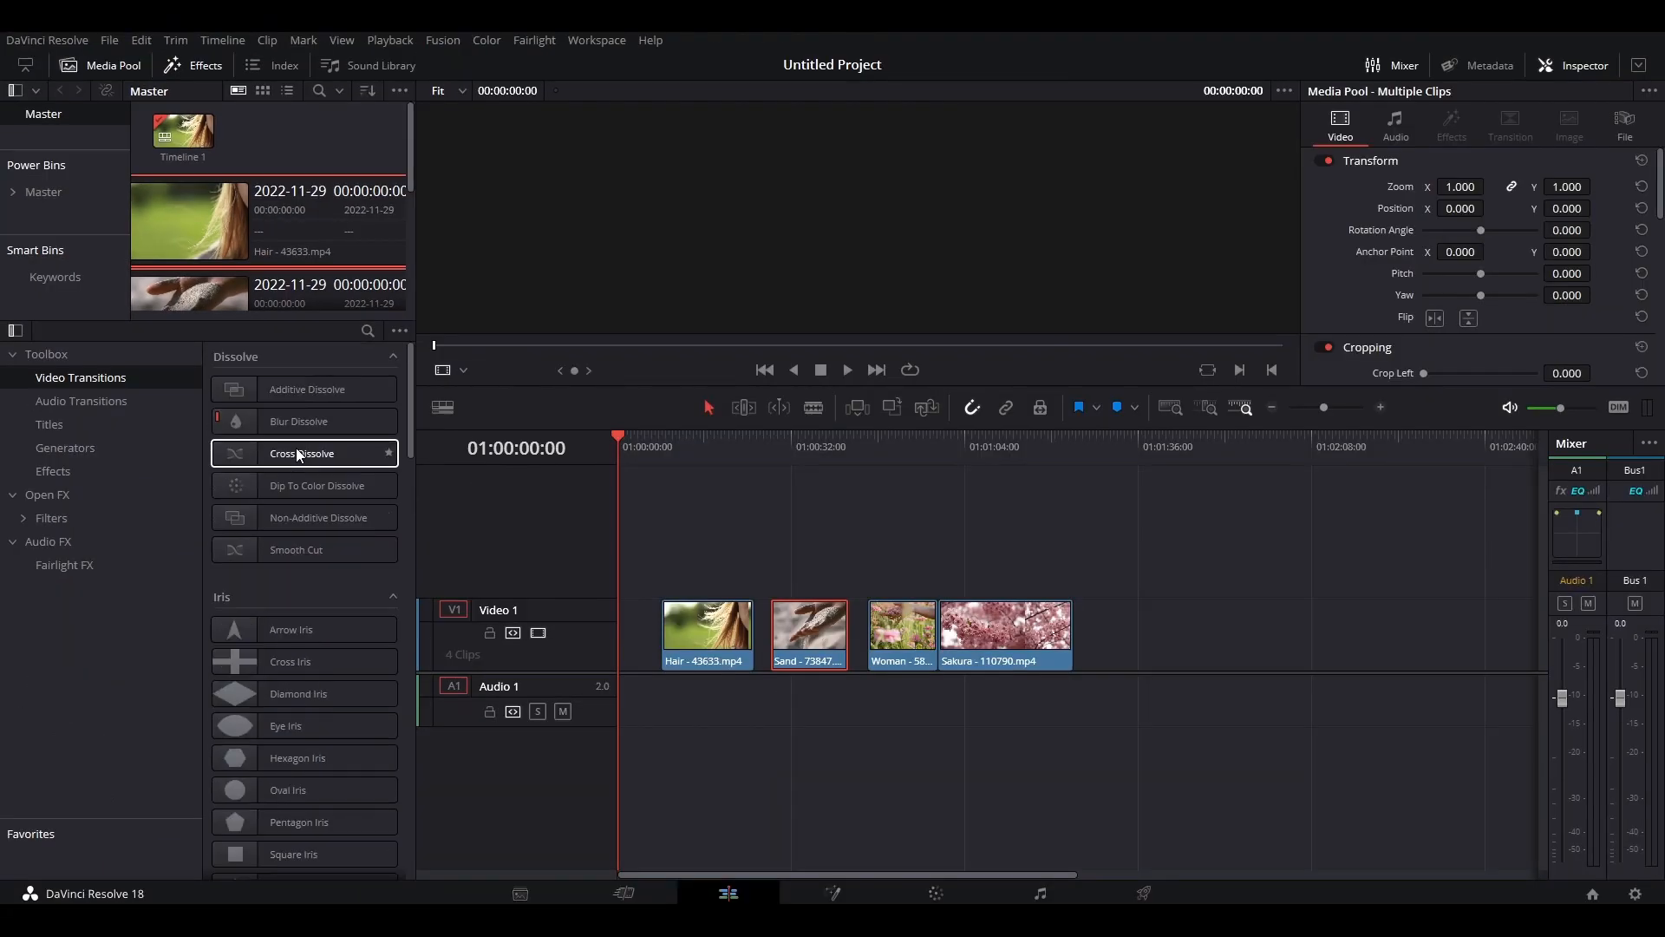
- Move the Hair clip to the start of the timeline and apply a Blur Dissolve transition to its beginning
left_click(894, 496)
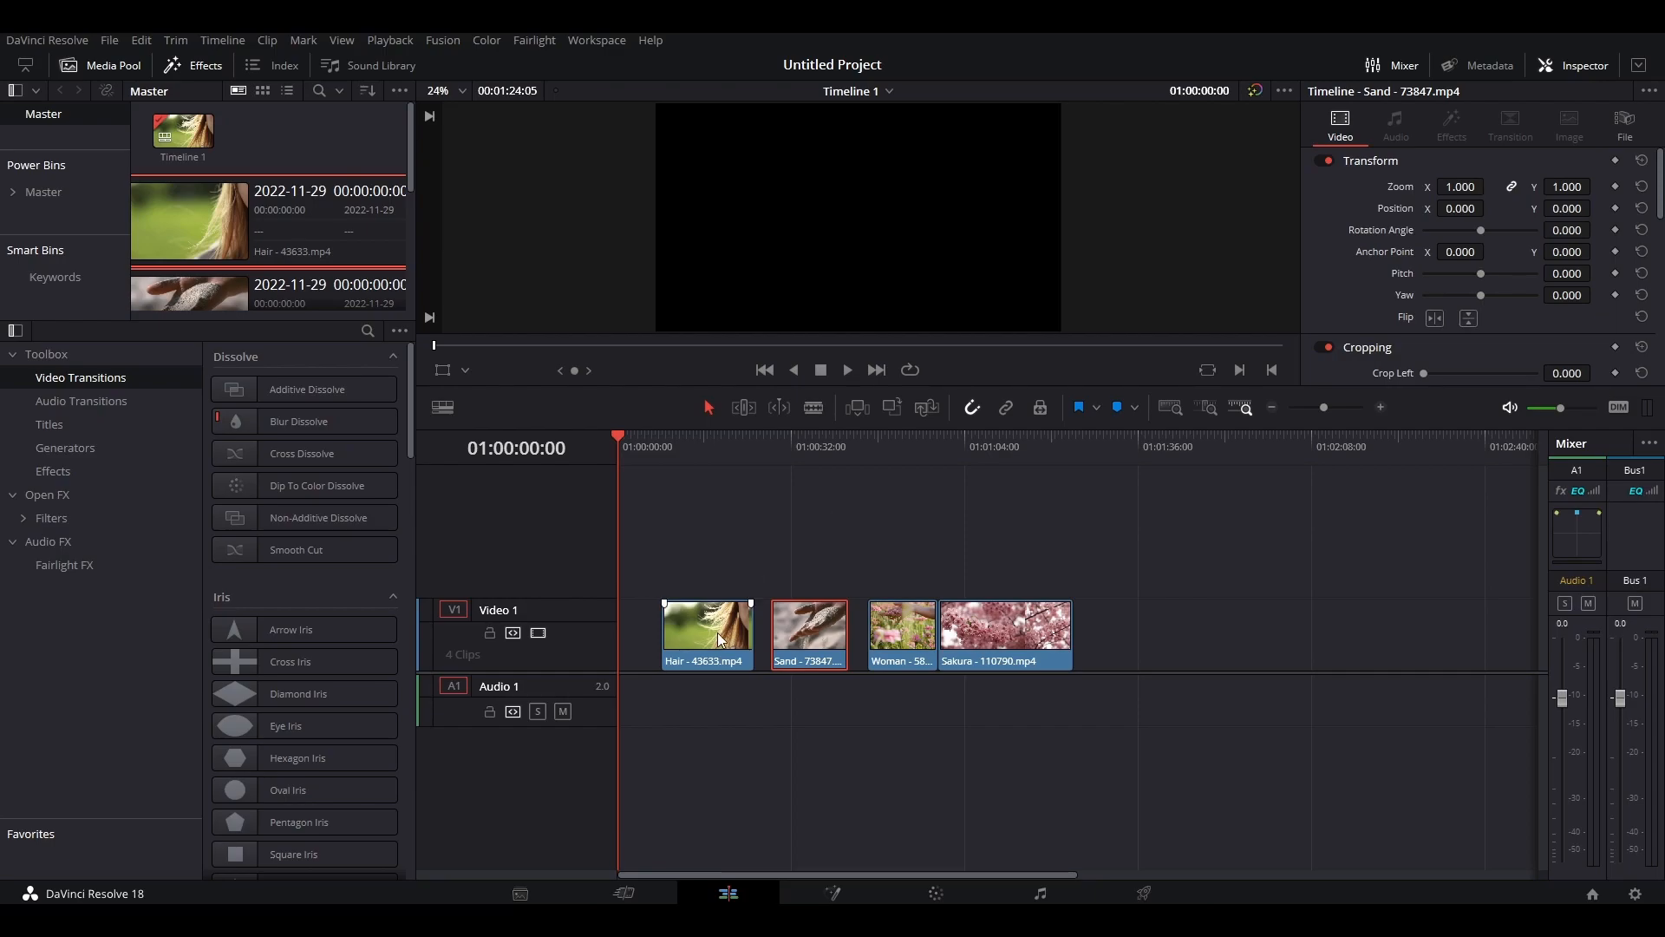
left_click_drag(729, 636, 670, 641)
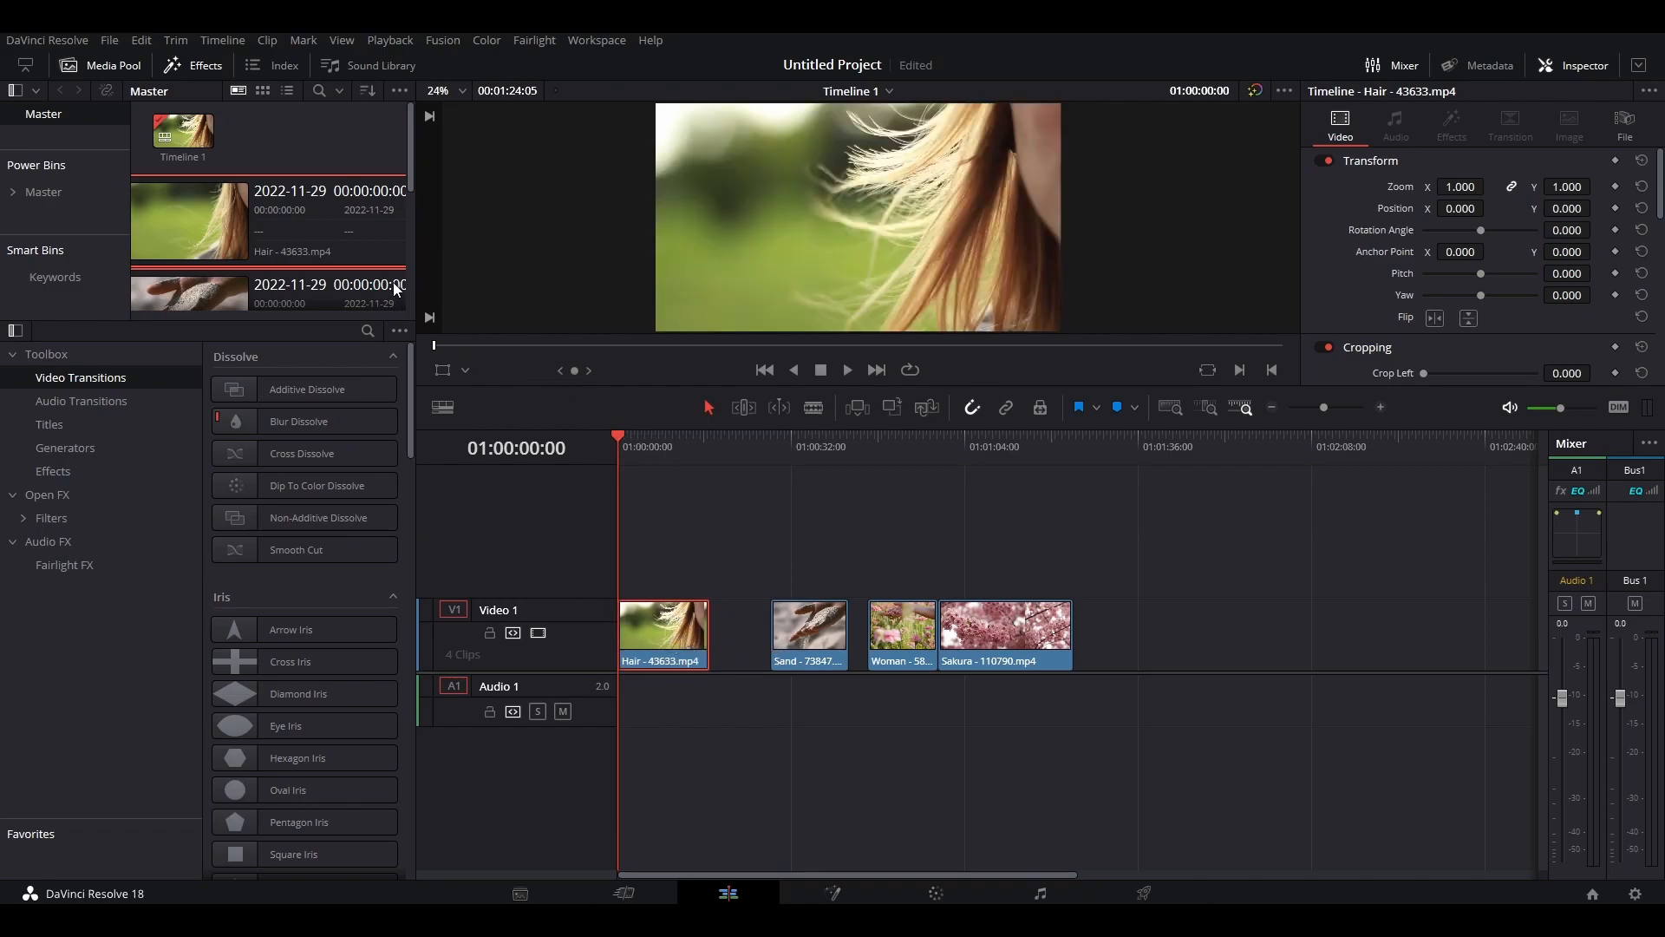
left_click(235, 411)
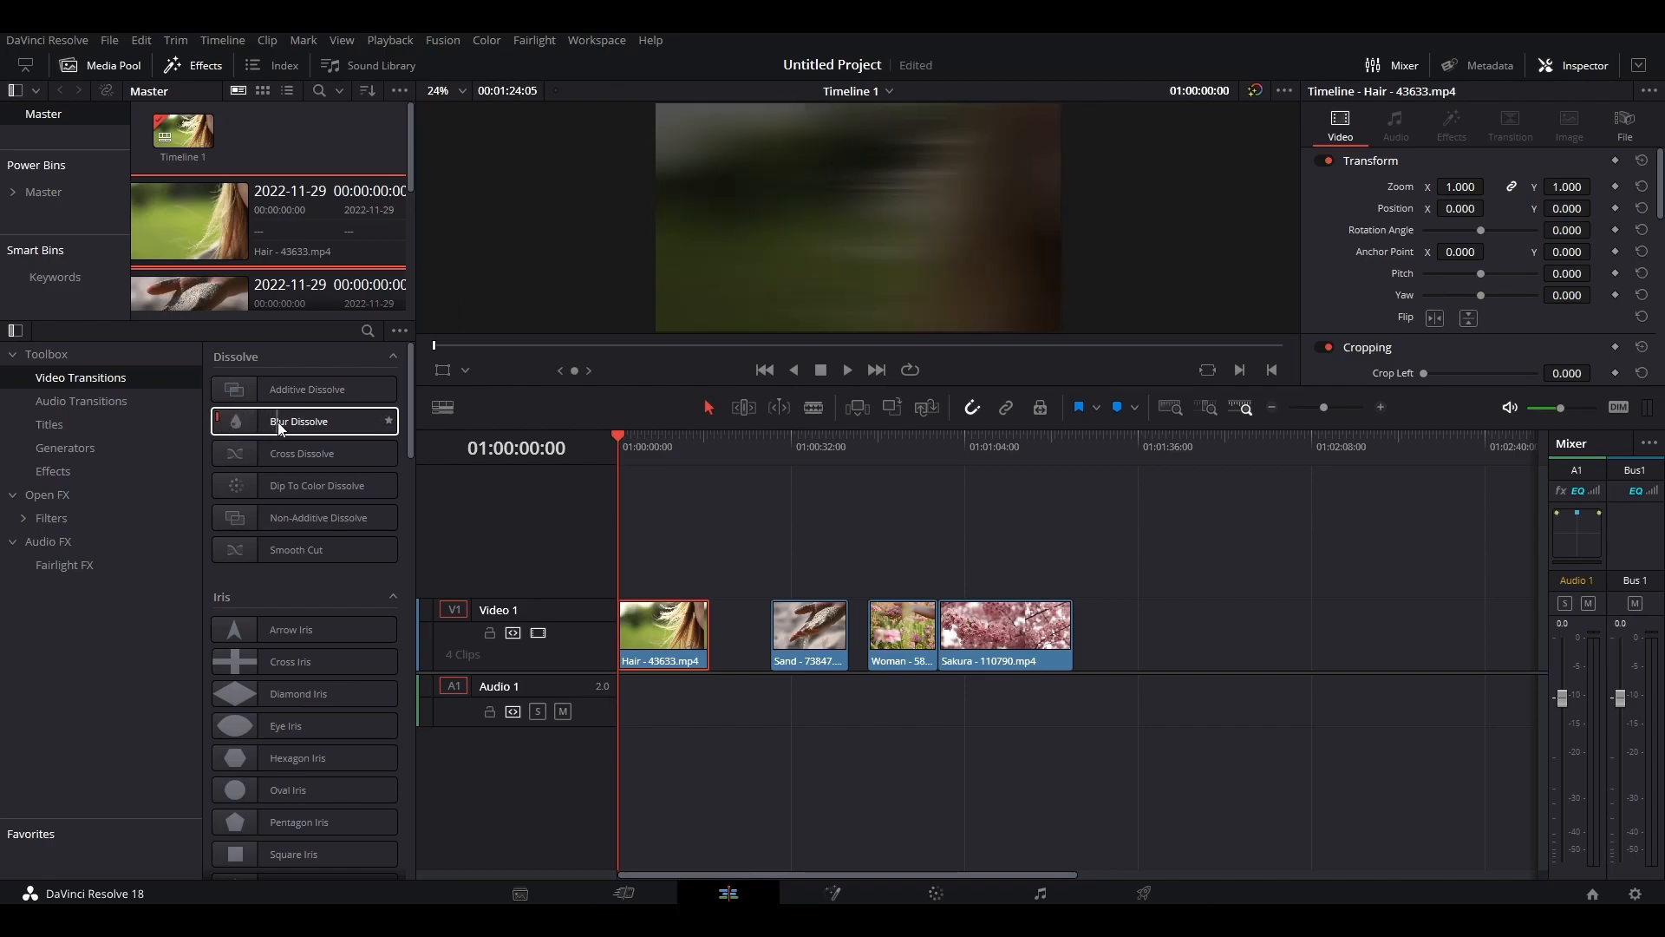
left_click_drag(278, 421, 644, 630)
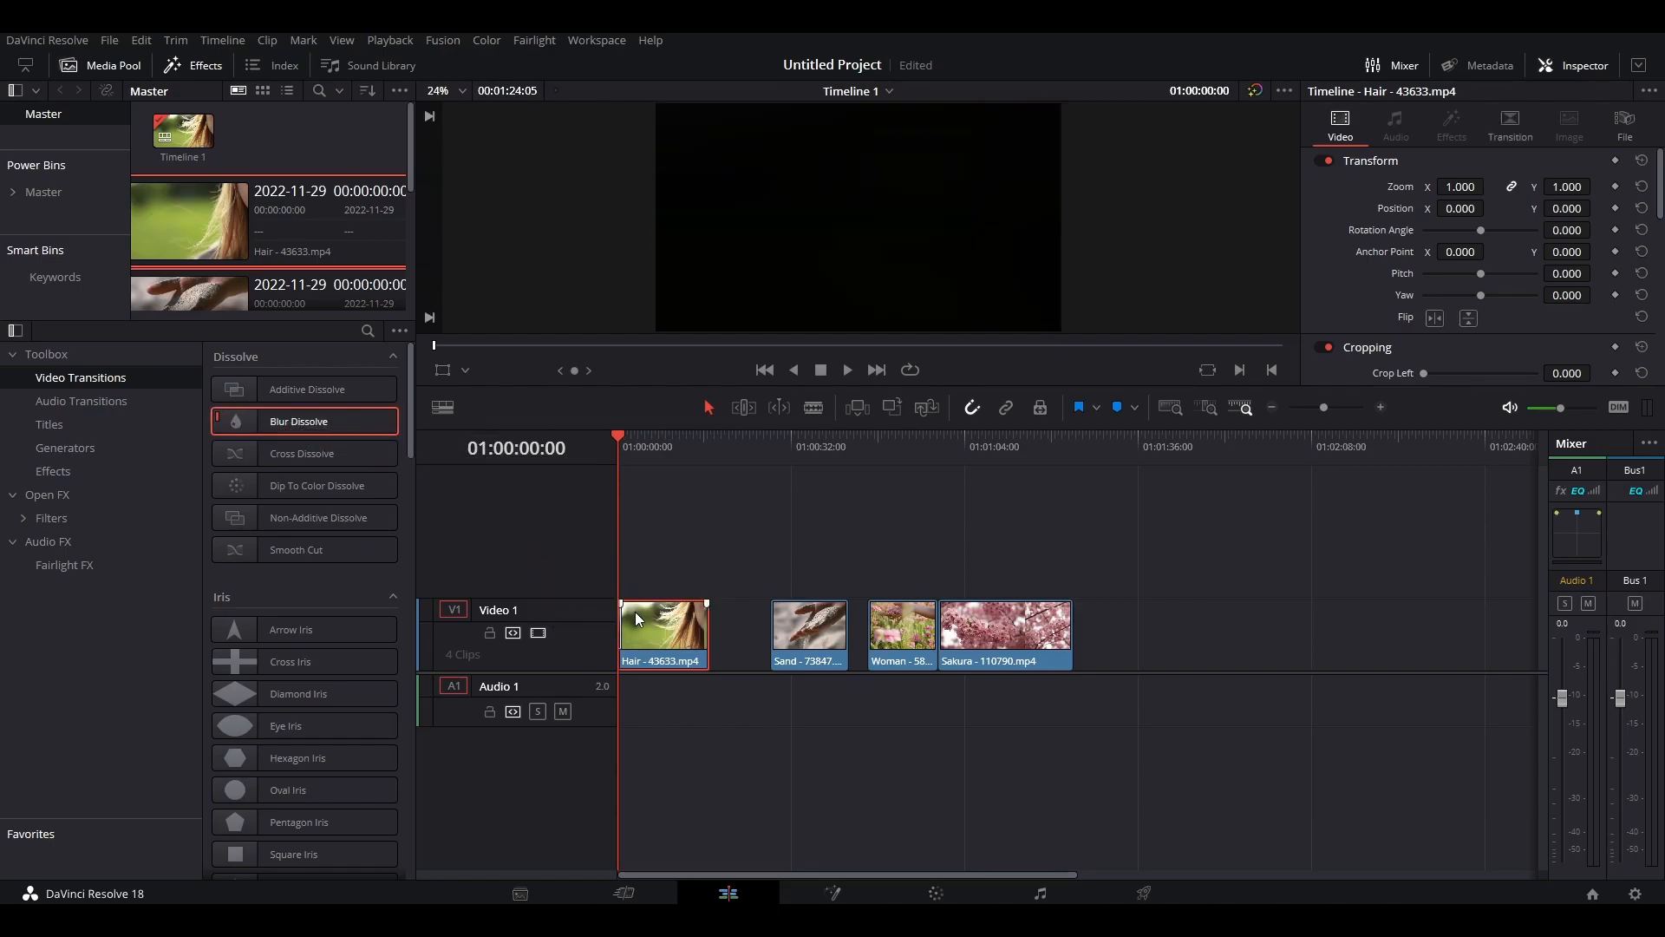
- Play back the Blur Dissolve at the start of the Hair clip and return the playhead to the timeline start
scroll(632, 616, "up", 5)
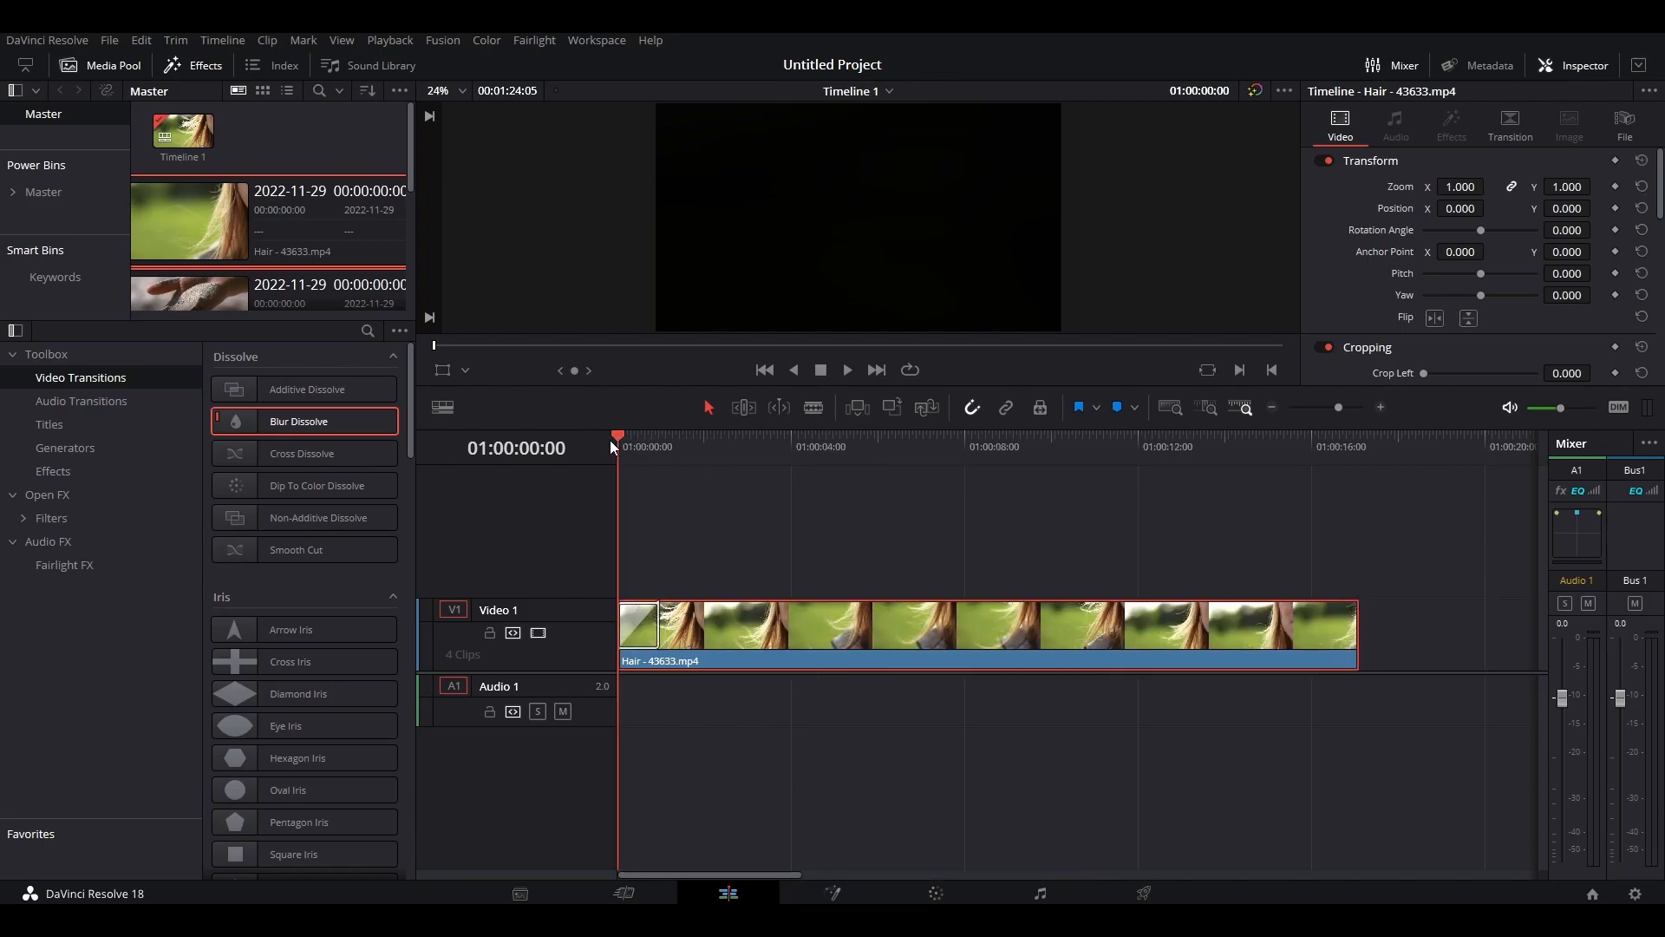
key("space")
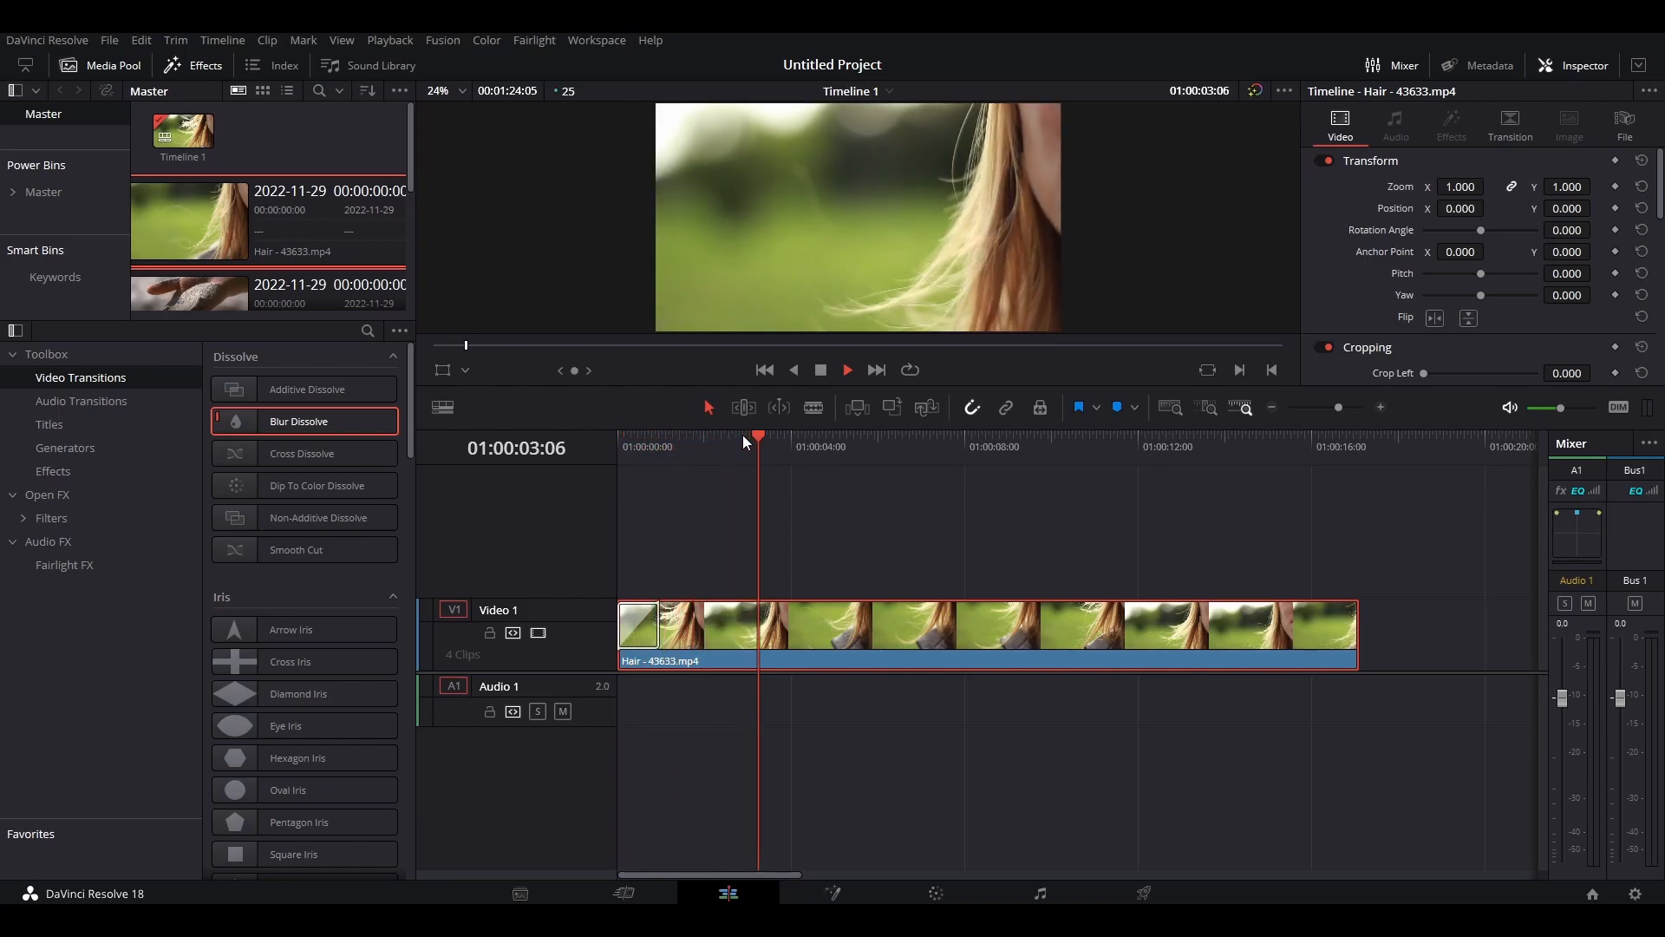
key("space")
key("Home")
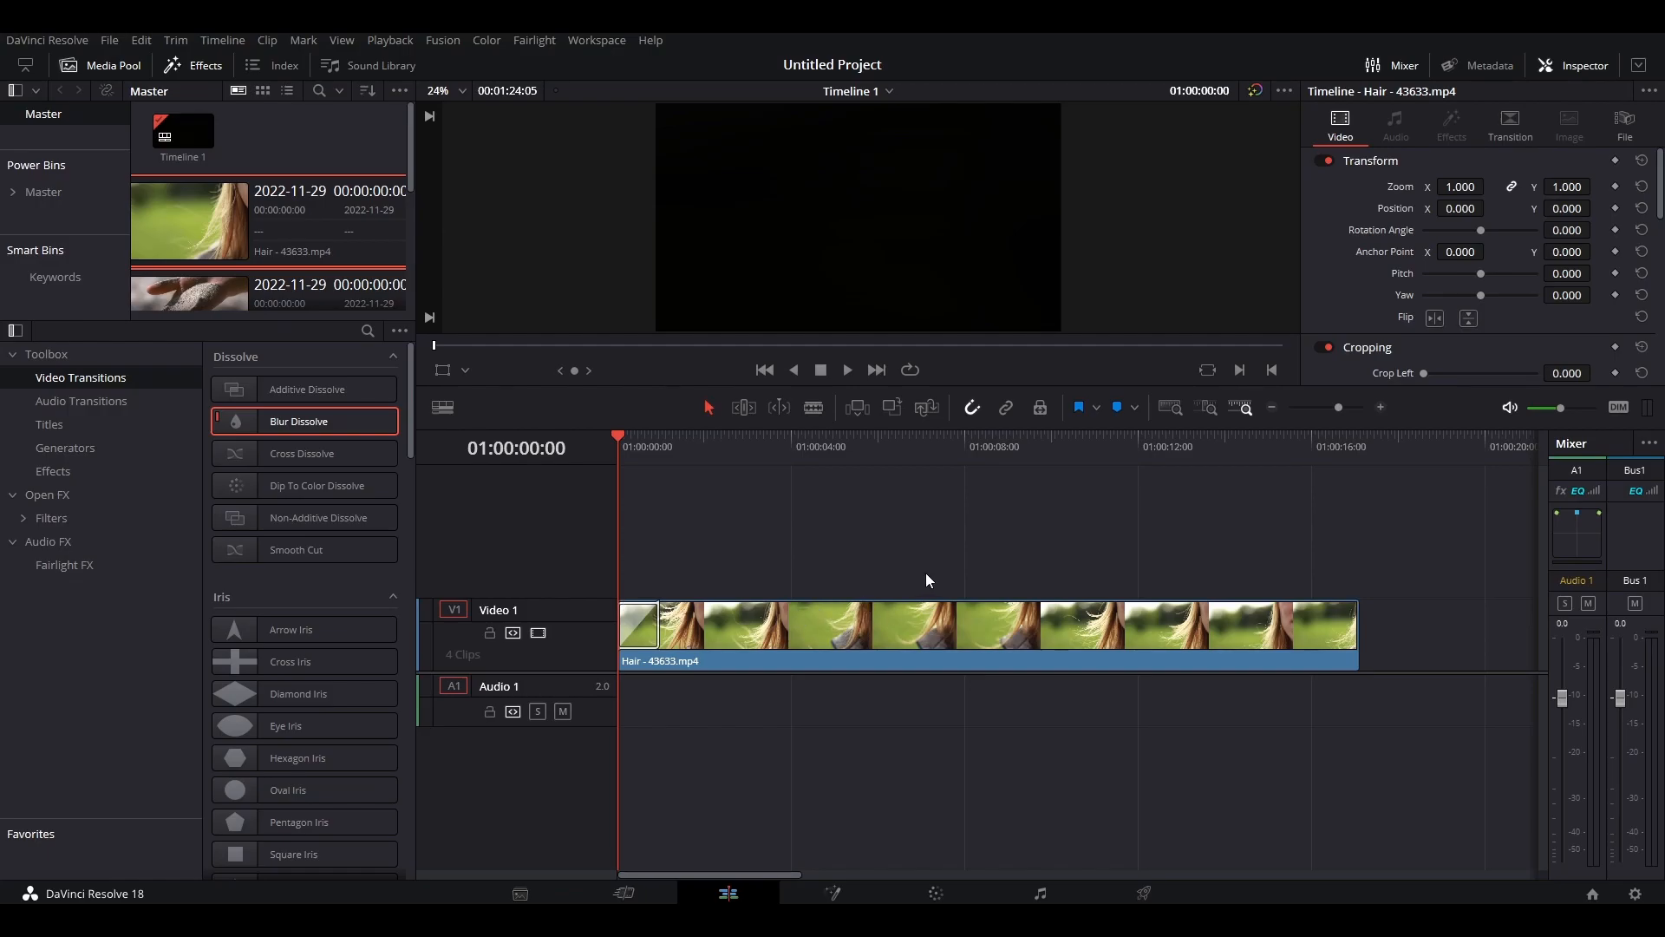
- Place the Woman clip directly after the Hair clip and try to add a Non-Additive Dissolve between them
key("ctrl+minus")
key("ctrl+minus")
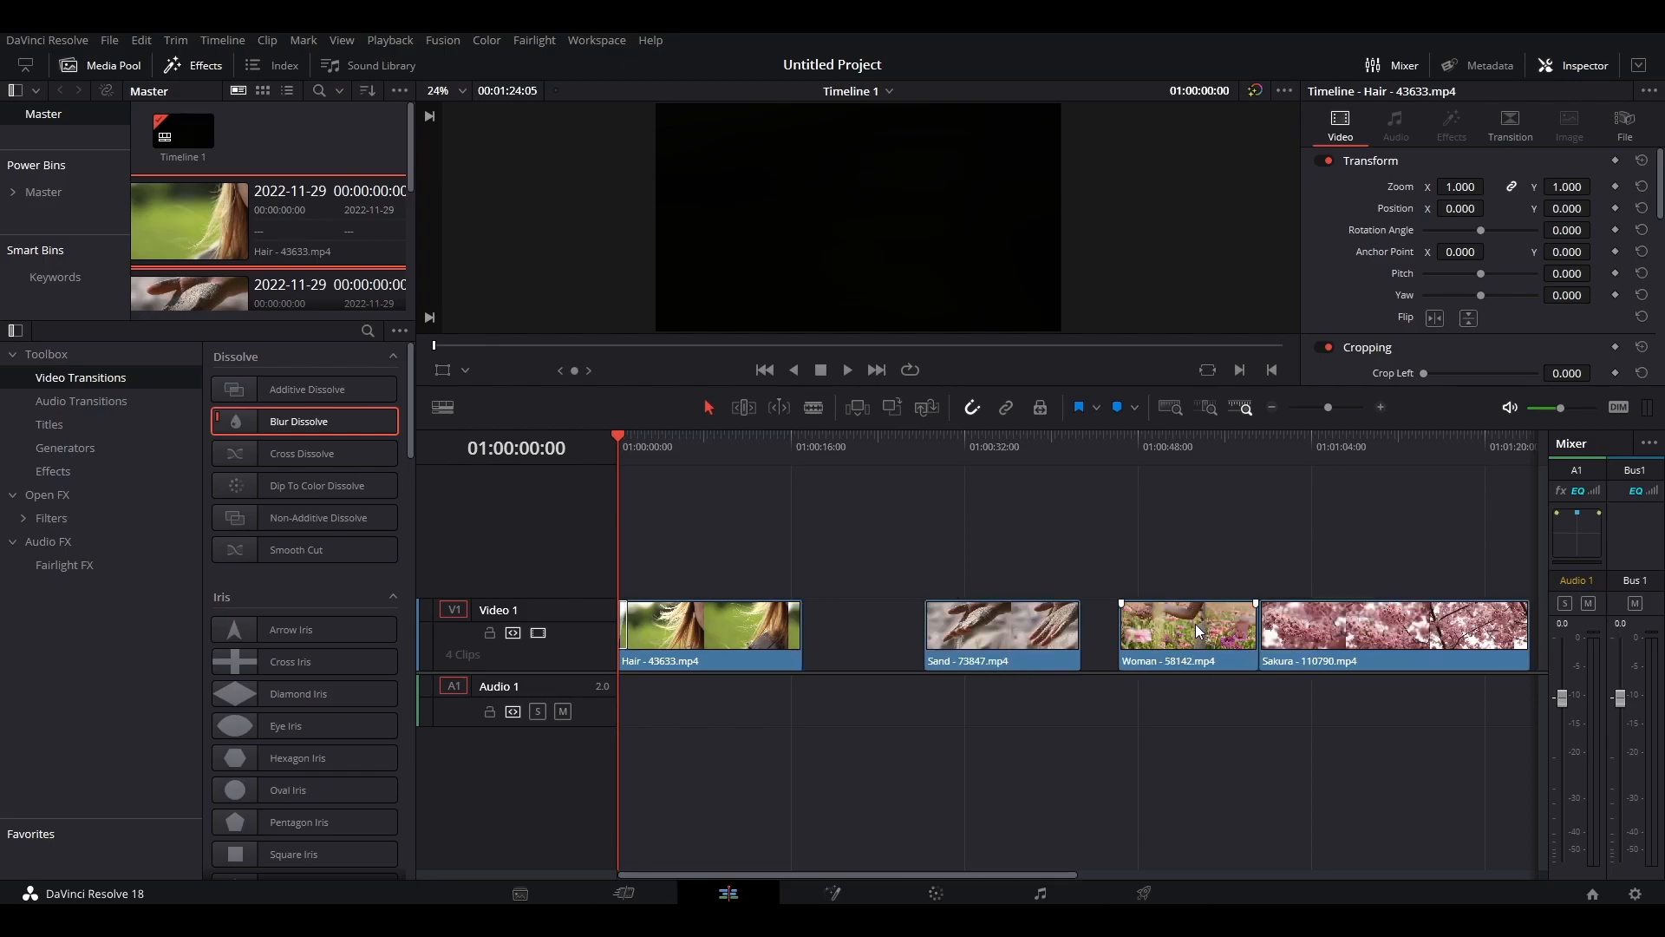
left_click_drag(1199, 634, 906, 648)
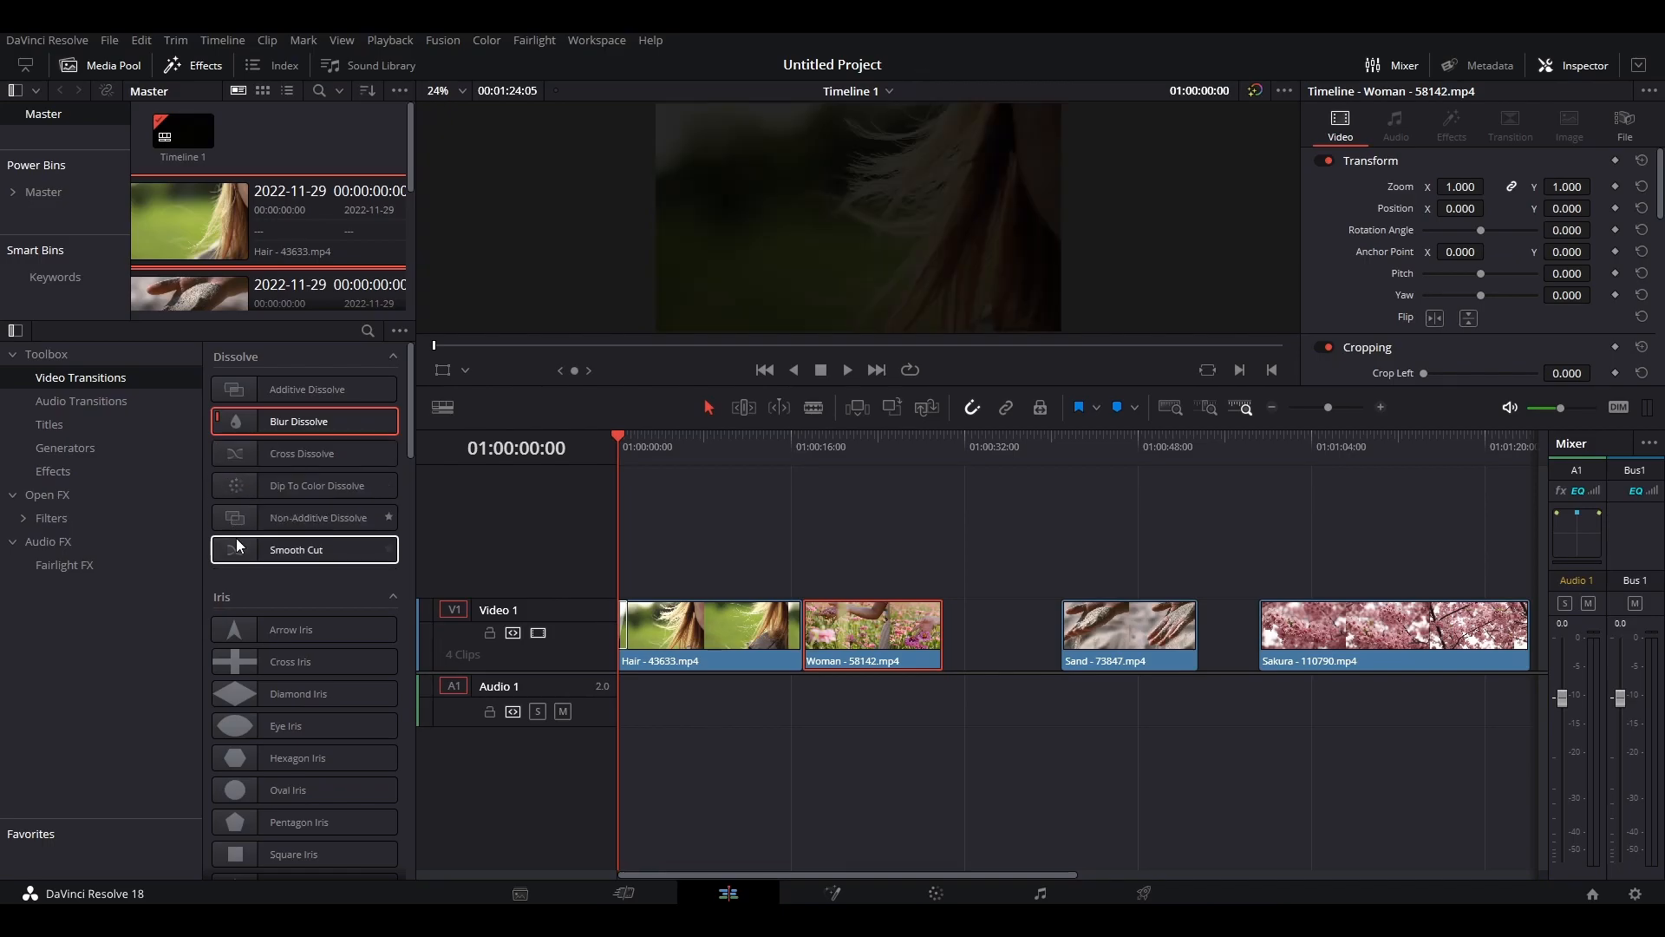
left_click_drag(250, 521, 323, 522)
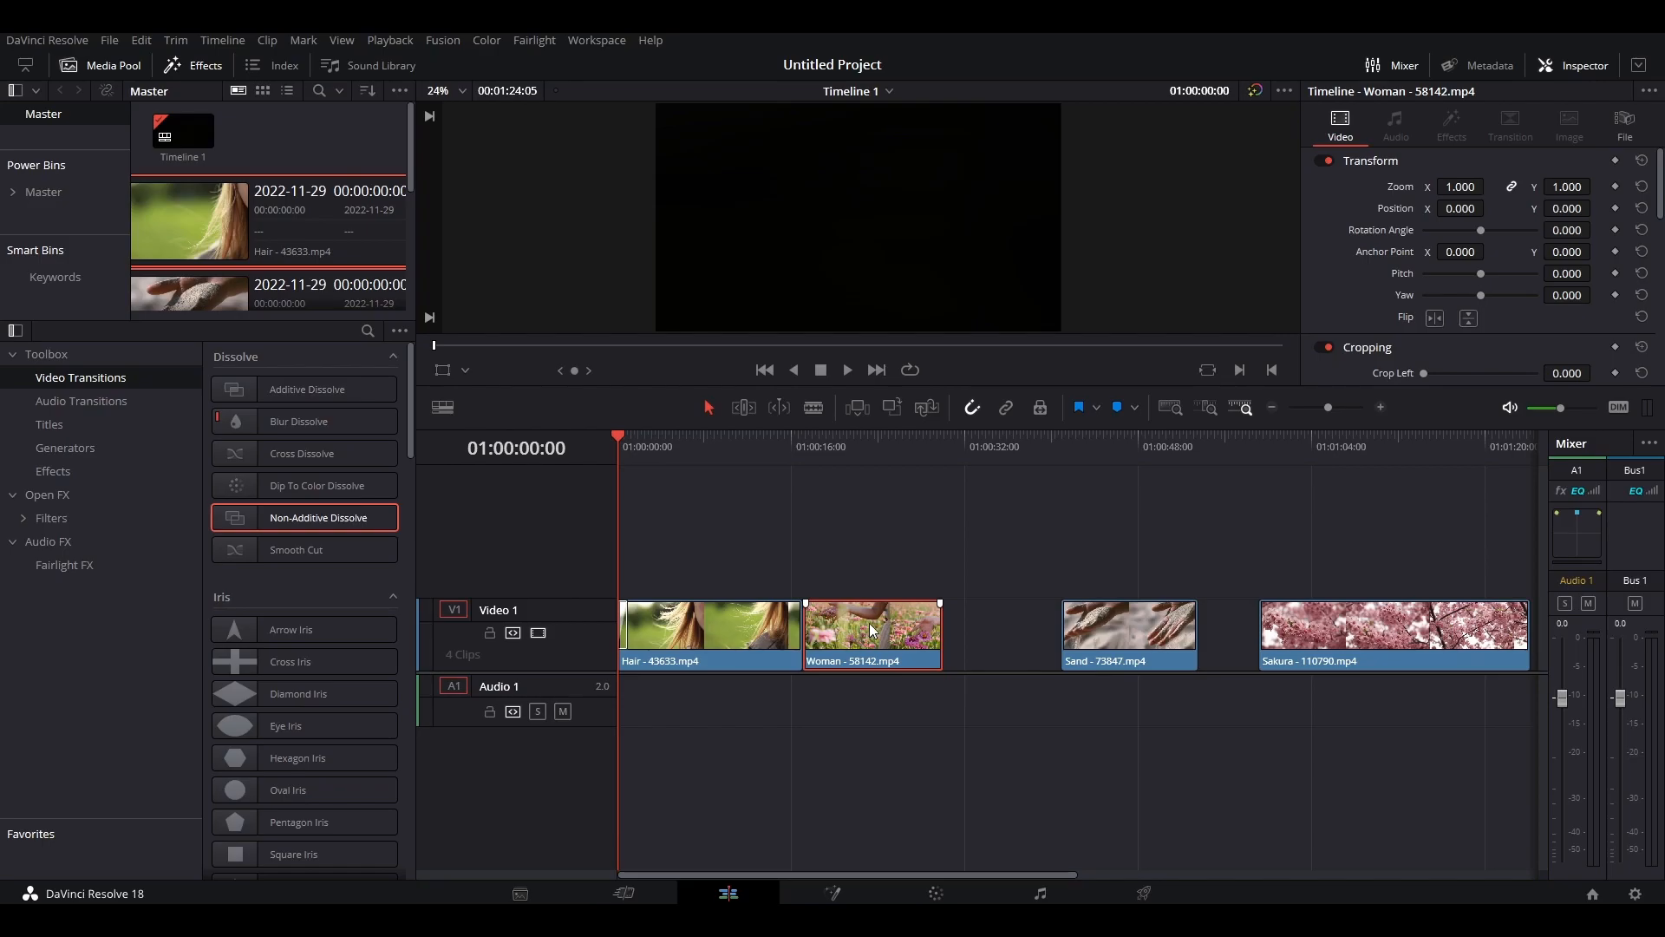
- Move the Woman clip slightly away from the Hair clip and trim the end of the Hair clip to 01:00:06:17
left_click_drag(867, 630, 906, 631)
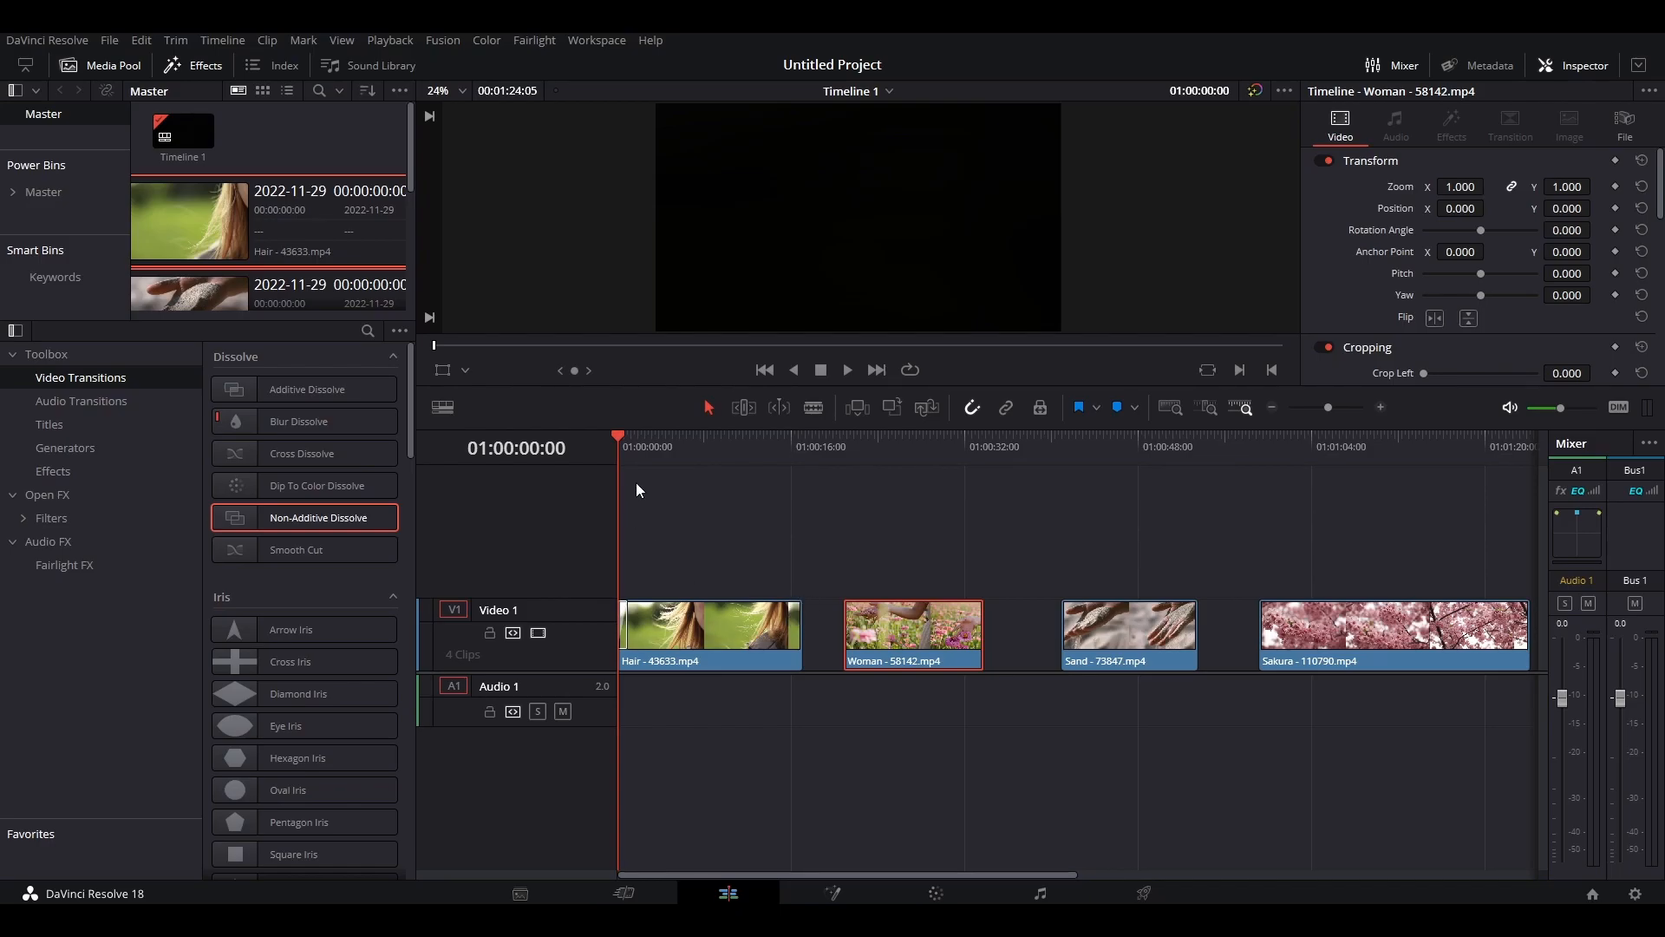
left_click_drag(612, 434, 691, 441)
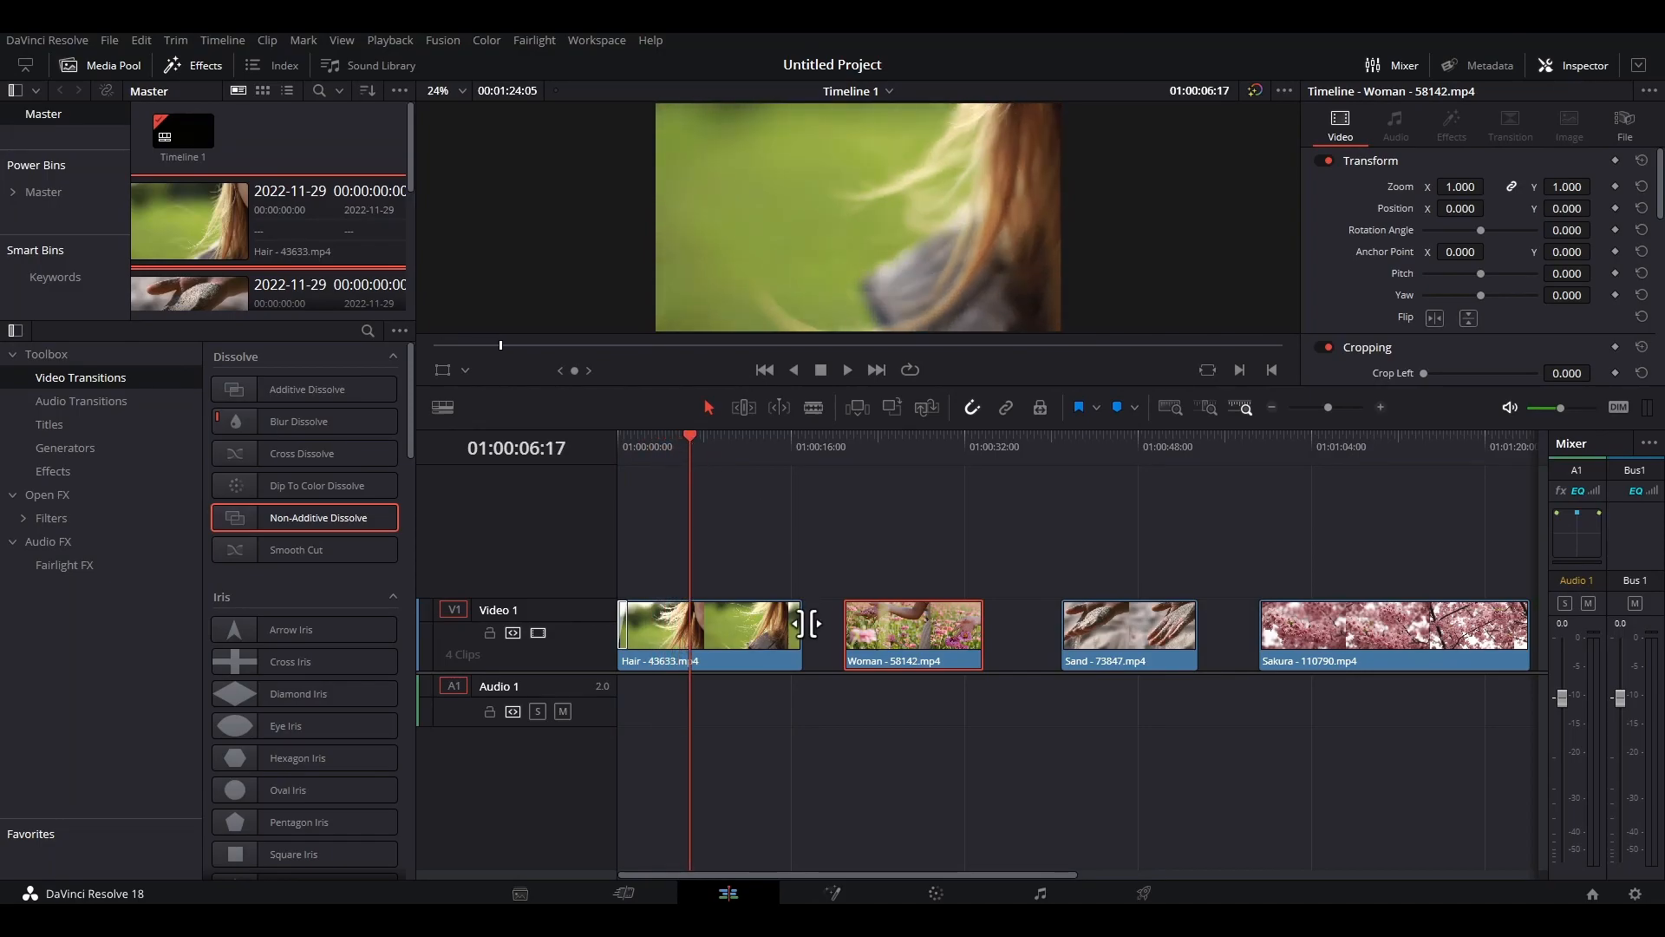
left_click_drag(800, 625, 691, 625)
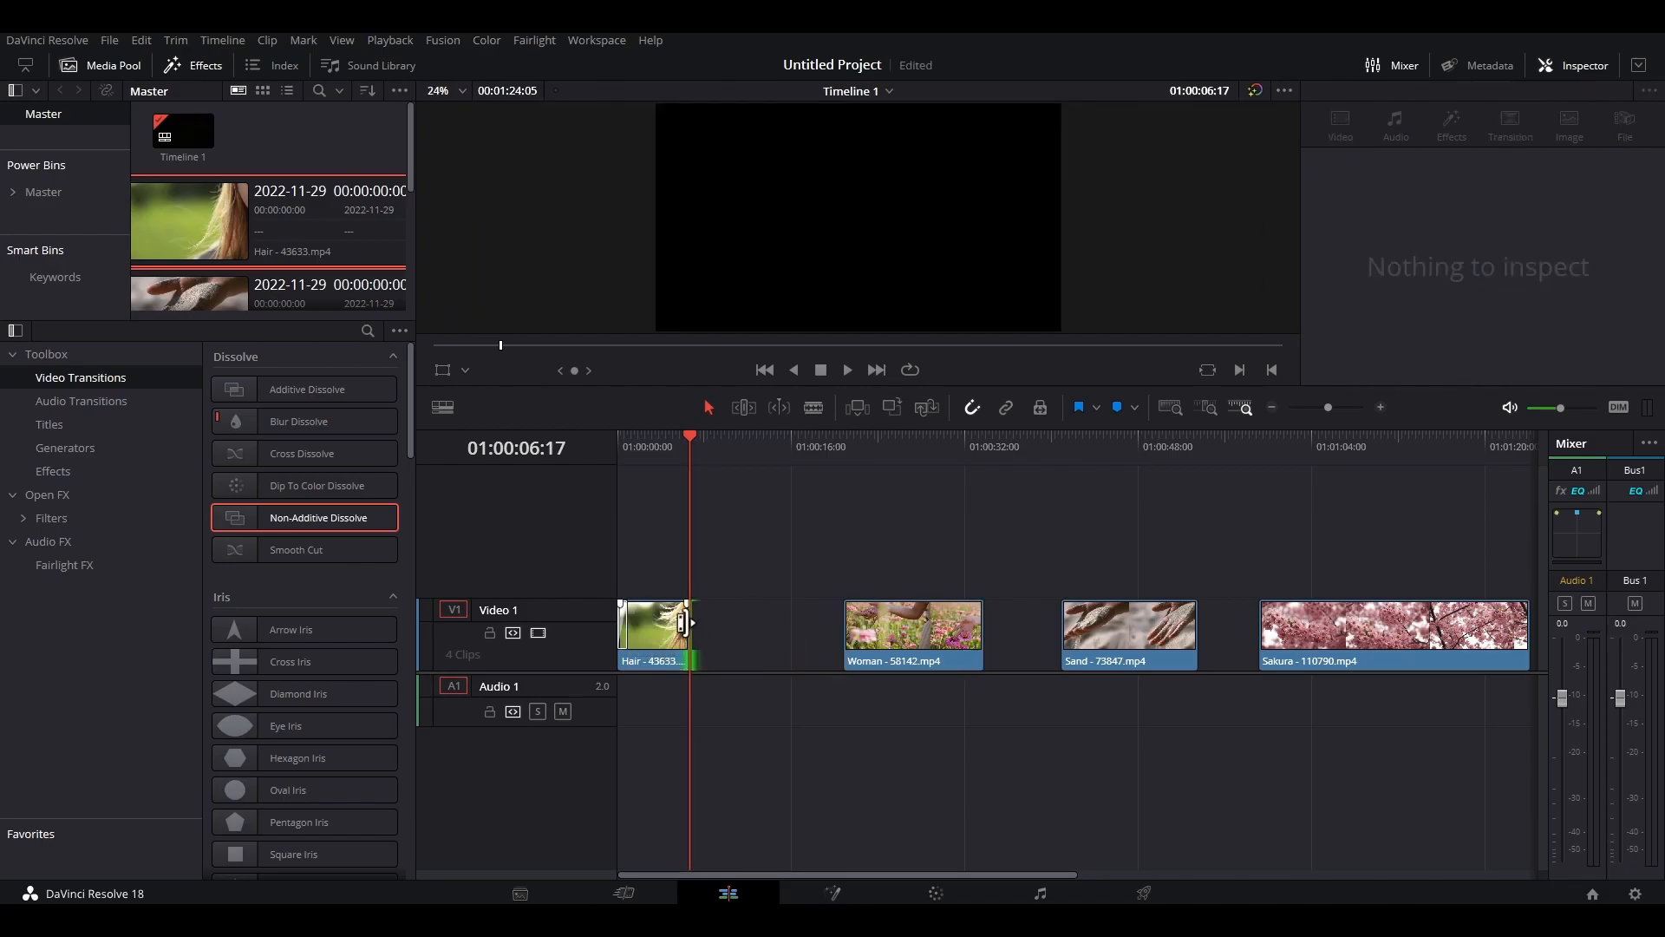
- Trim the start of the Woman clip, butt it against the Hair clip's end, and return the playhead to the timeline start
left_click_drag(697, 439, 796, 456)
left_click_drag(836, 627, 739, 631)
left_click_drag(808, 444, 617, 460)
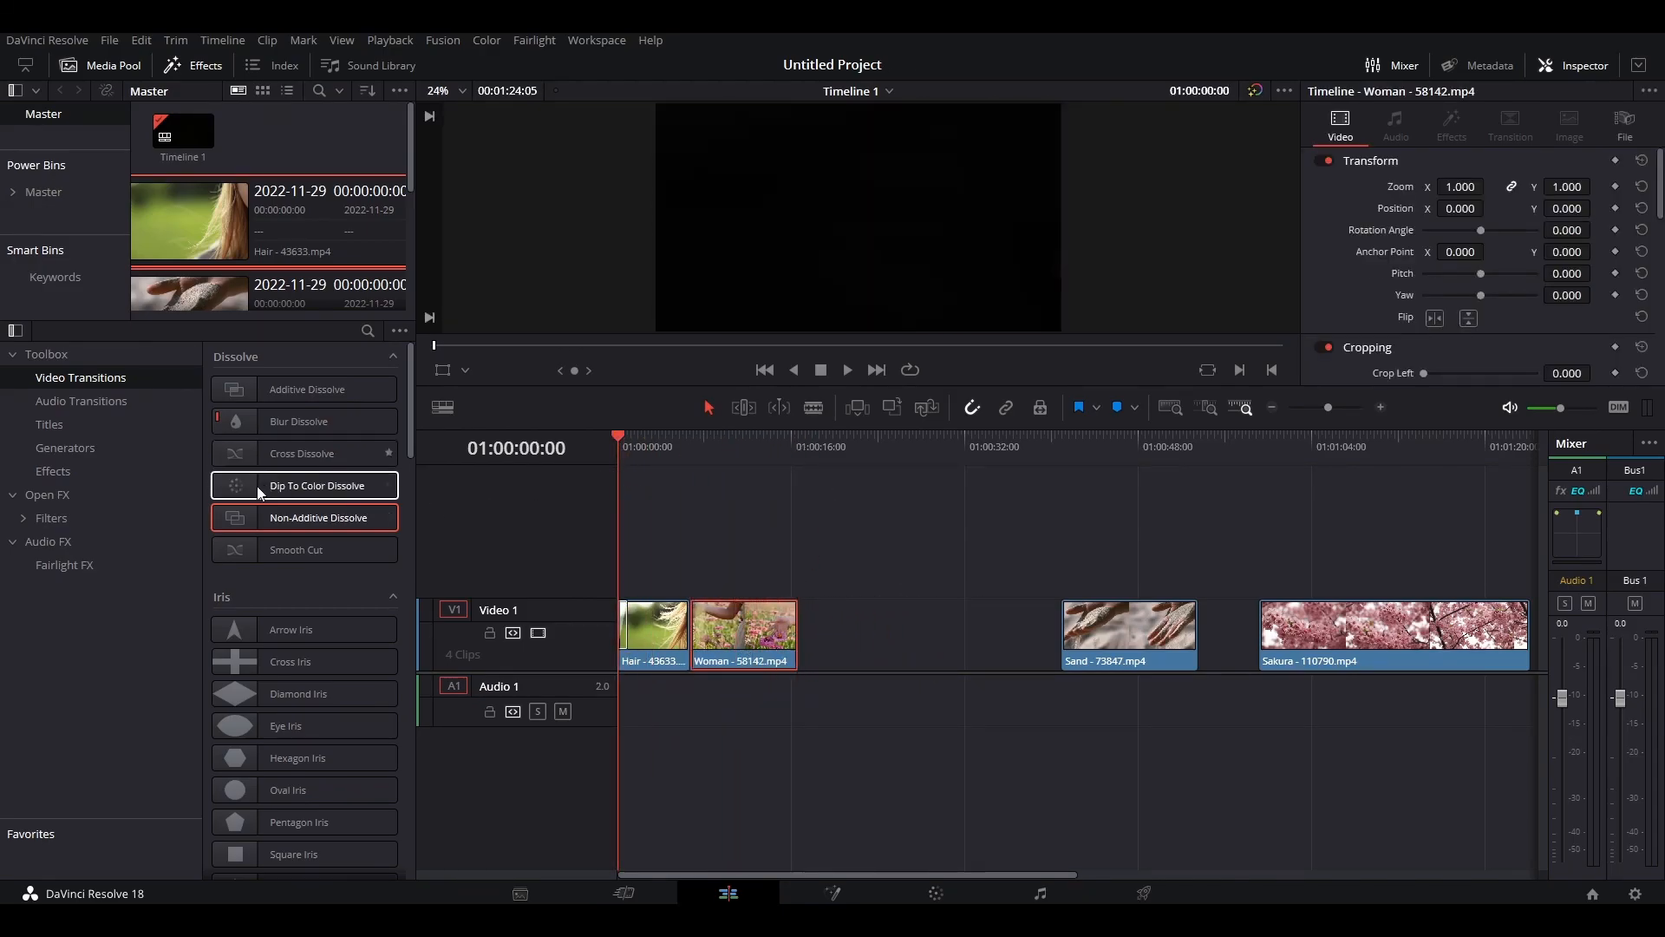
- Apply a Non-Additive Dissolve to the cut between the Hair and Woman clips and play back the transition
left_click_drag(252, 518, 687, 614)
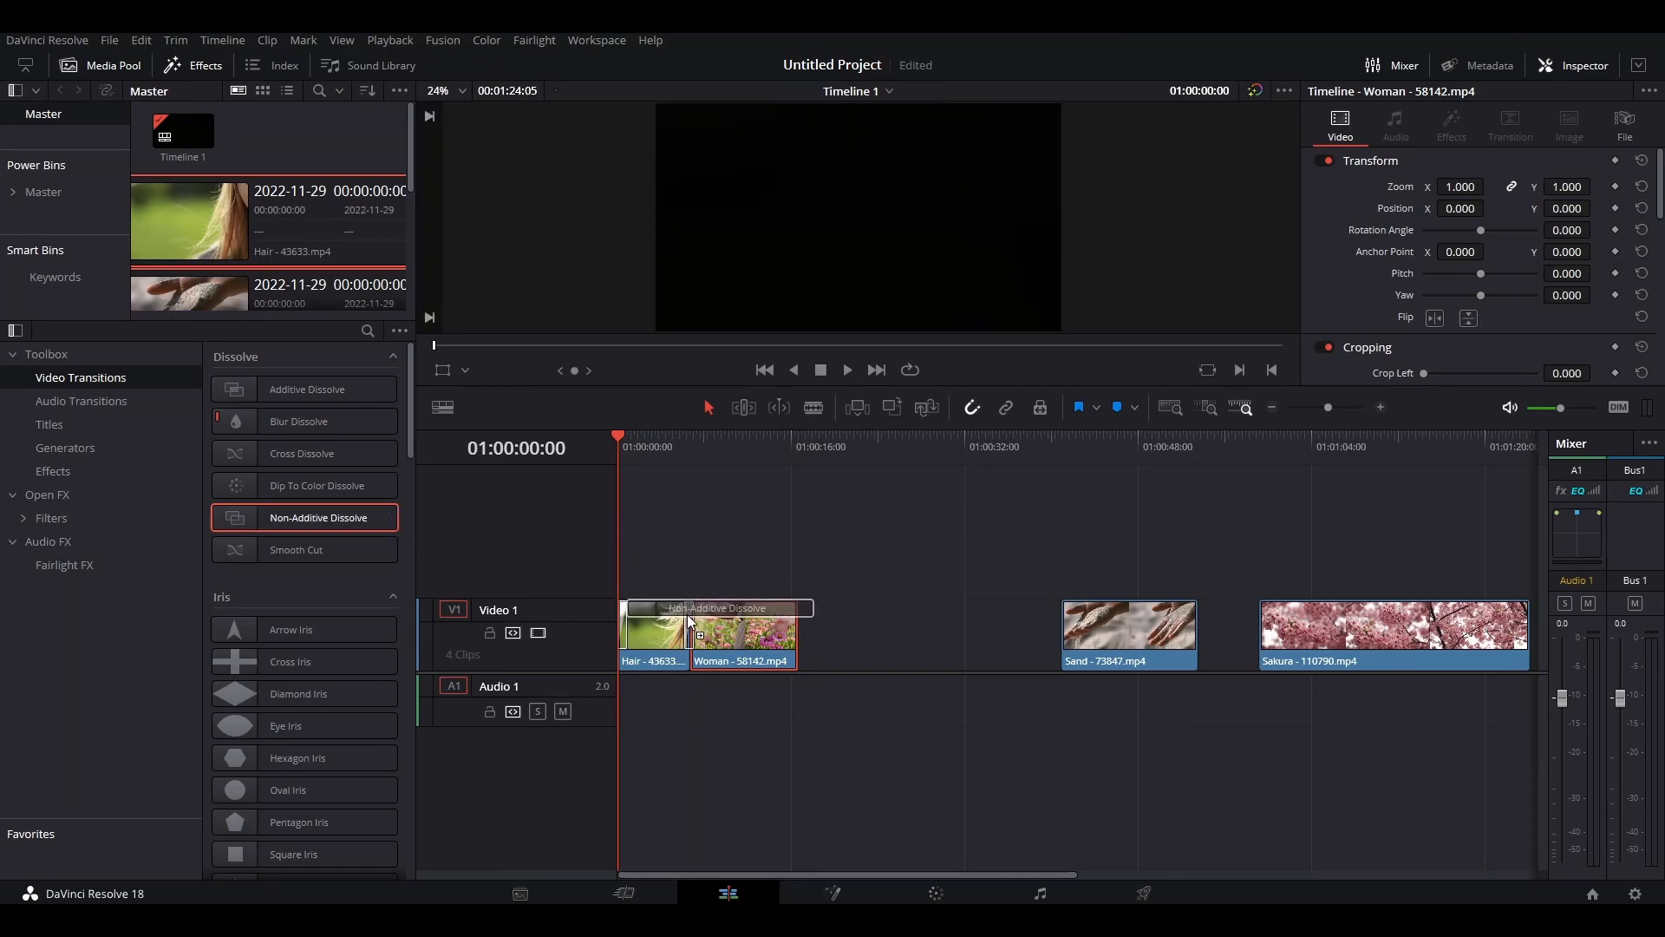
key("ctrl+equal")
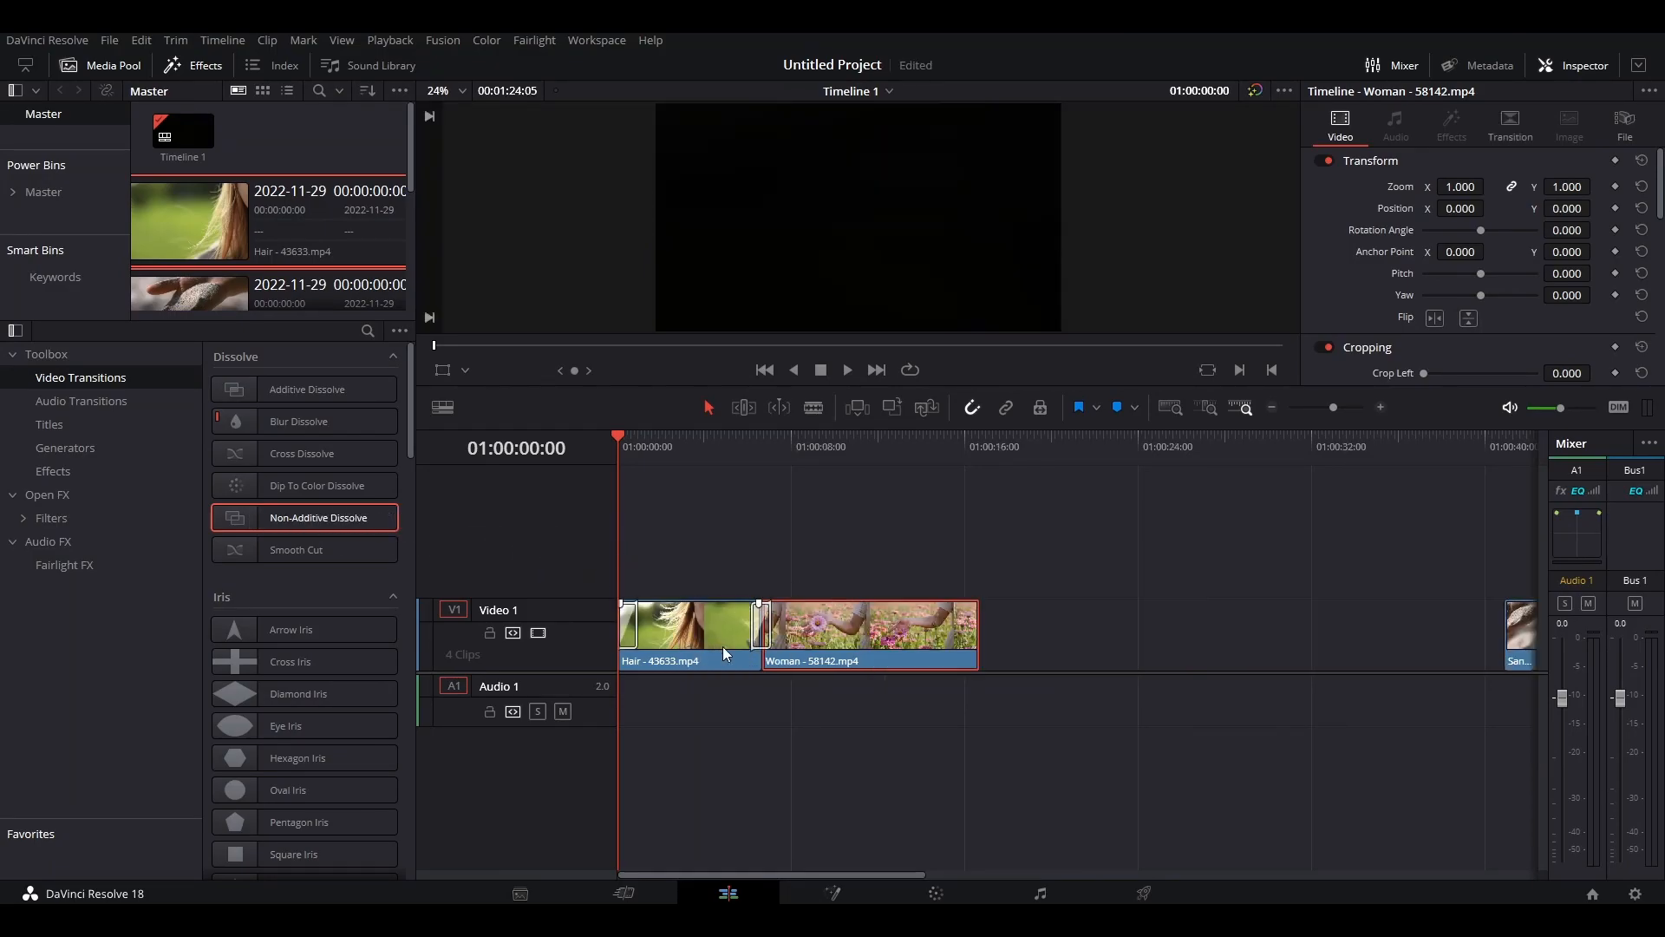
key("ctrl+equal")
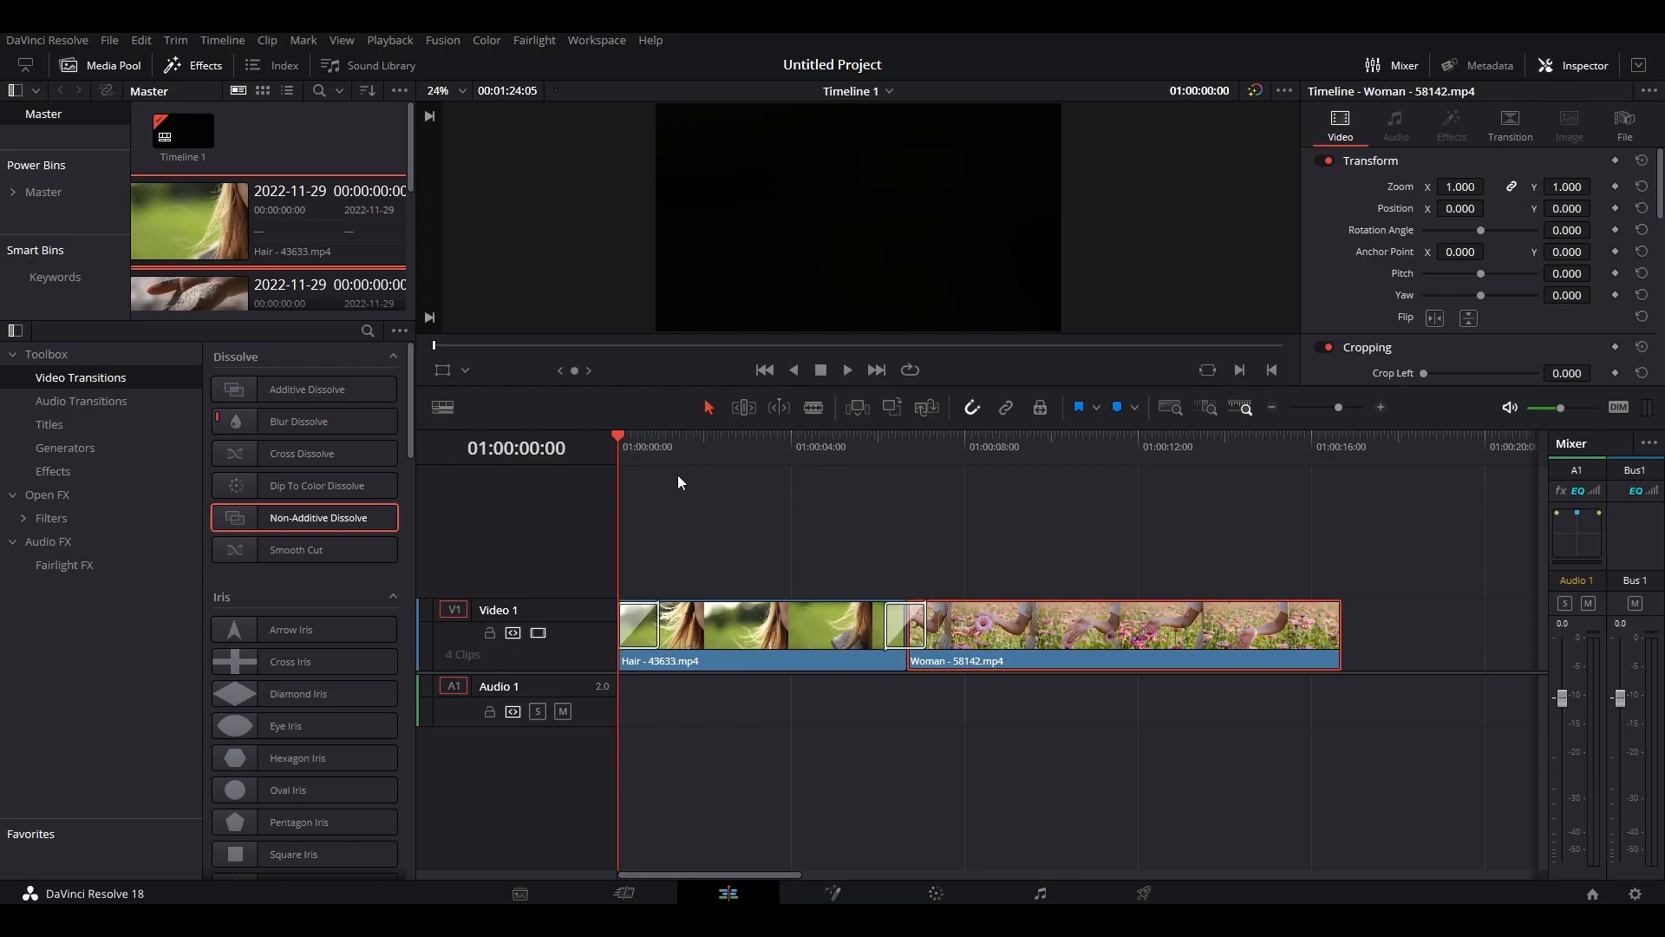
left_click_drag(617, 430, 834, 460)
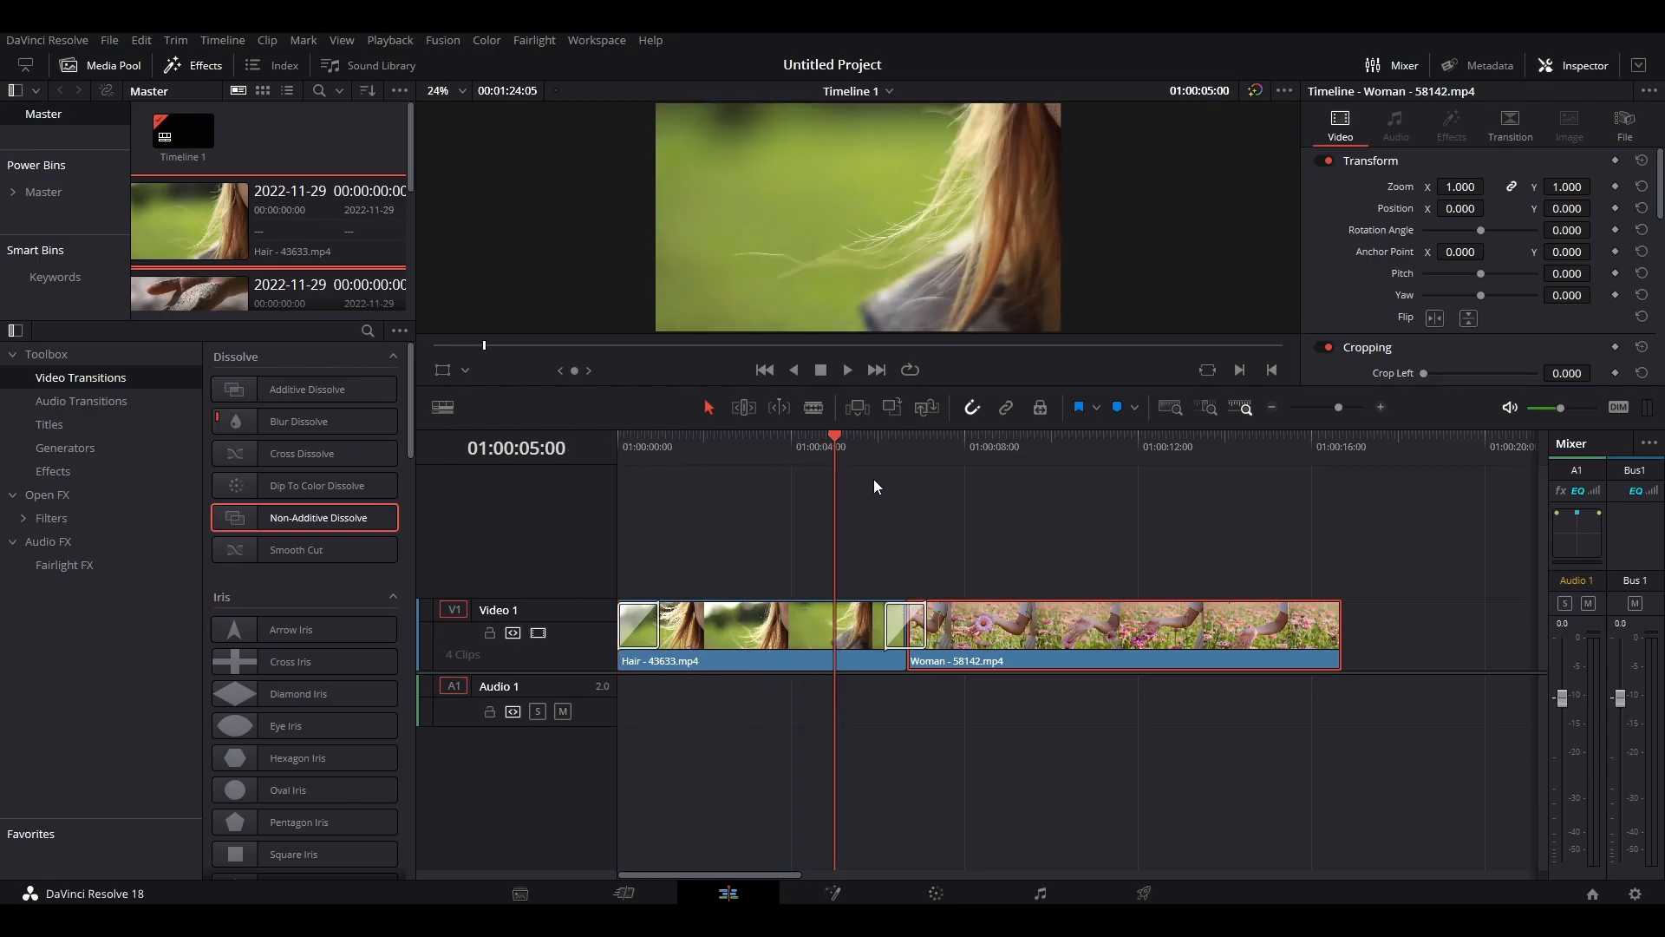
key("space")
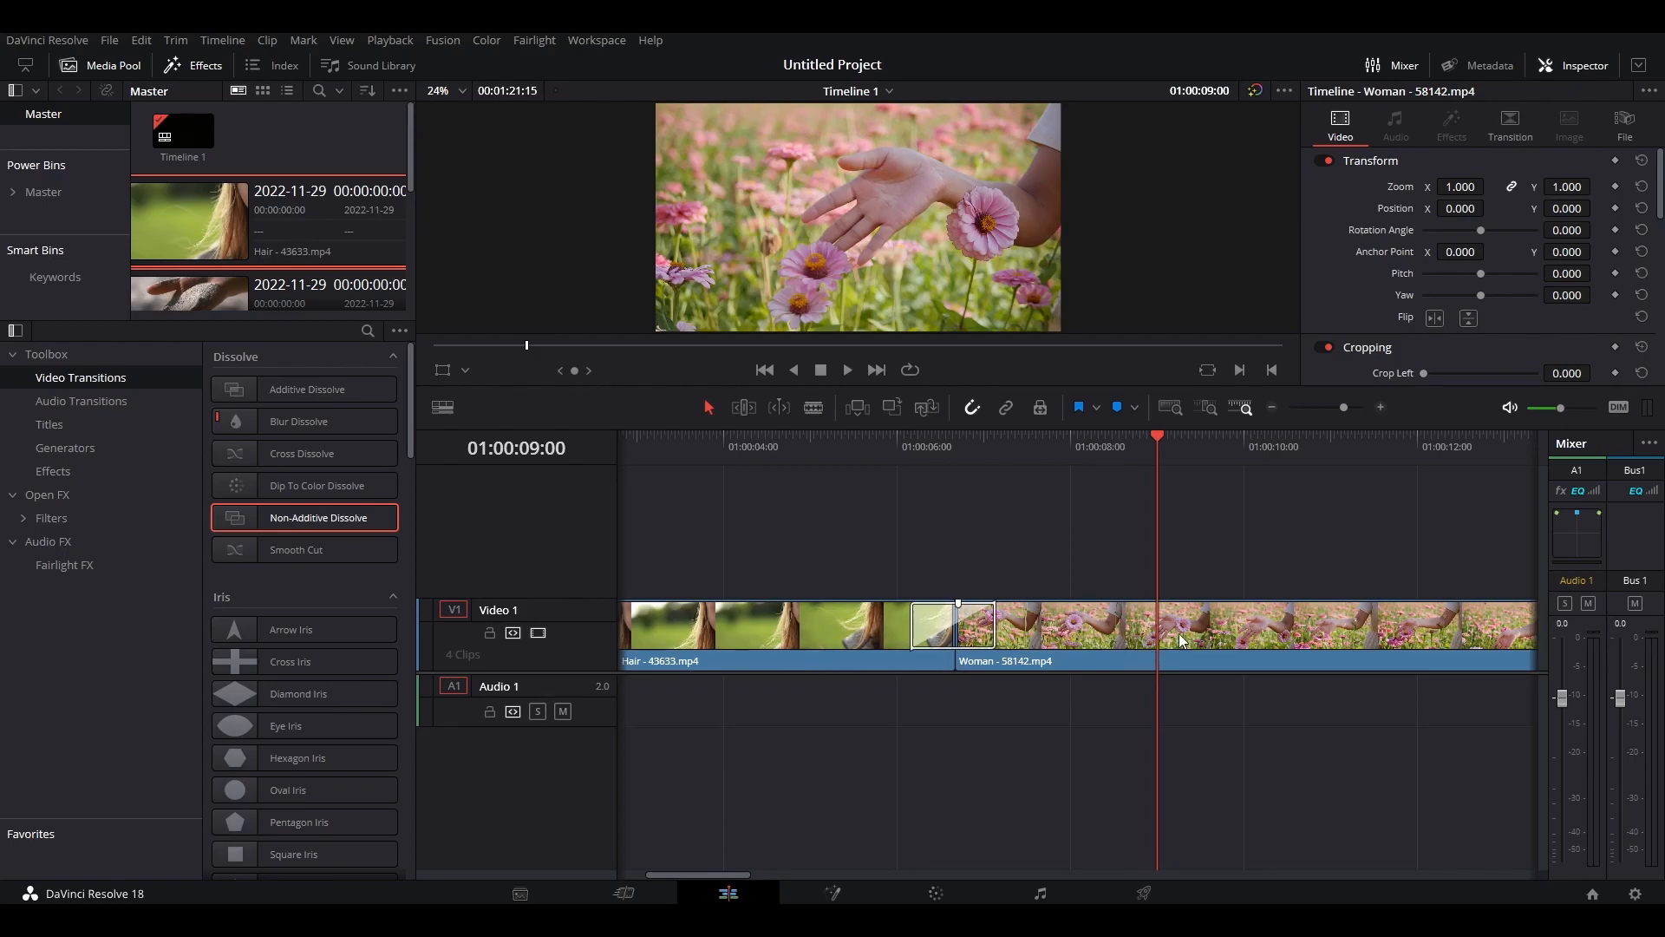
- Move the Sakura clip ahead of the Sand clip on Video 1 and trim both its start and its end
scroll(1155, 628, "down", 3)
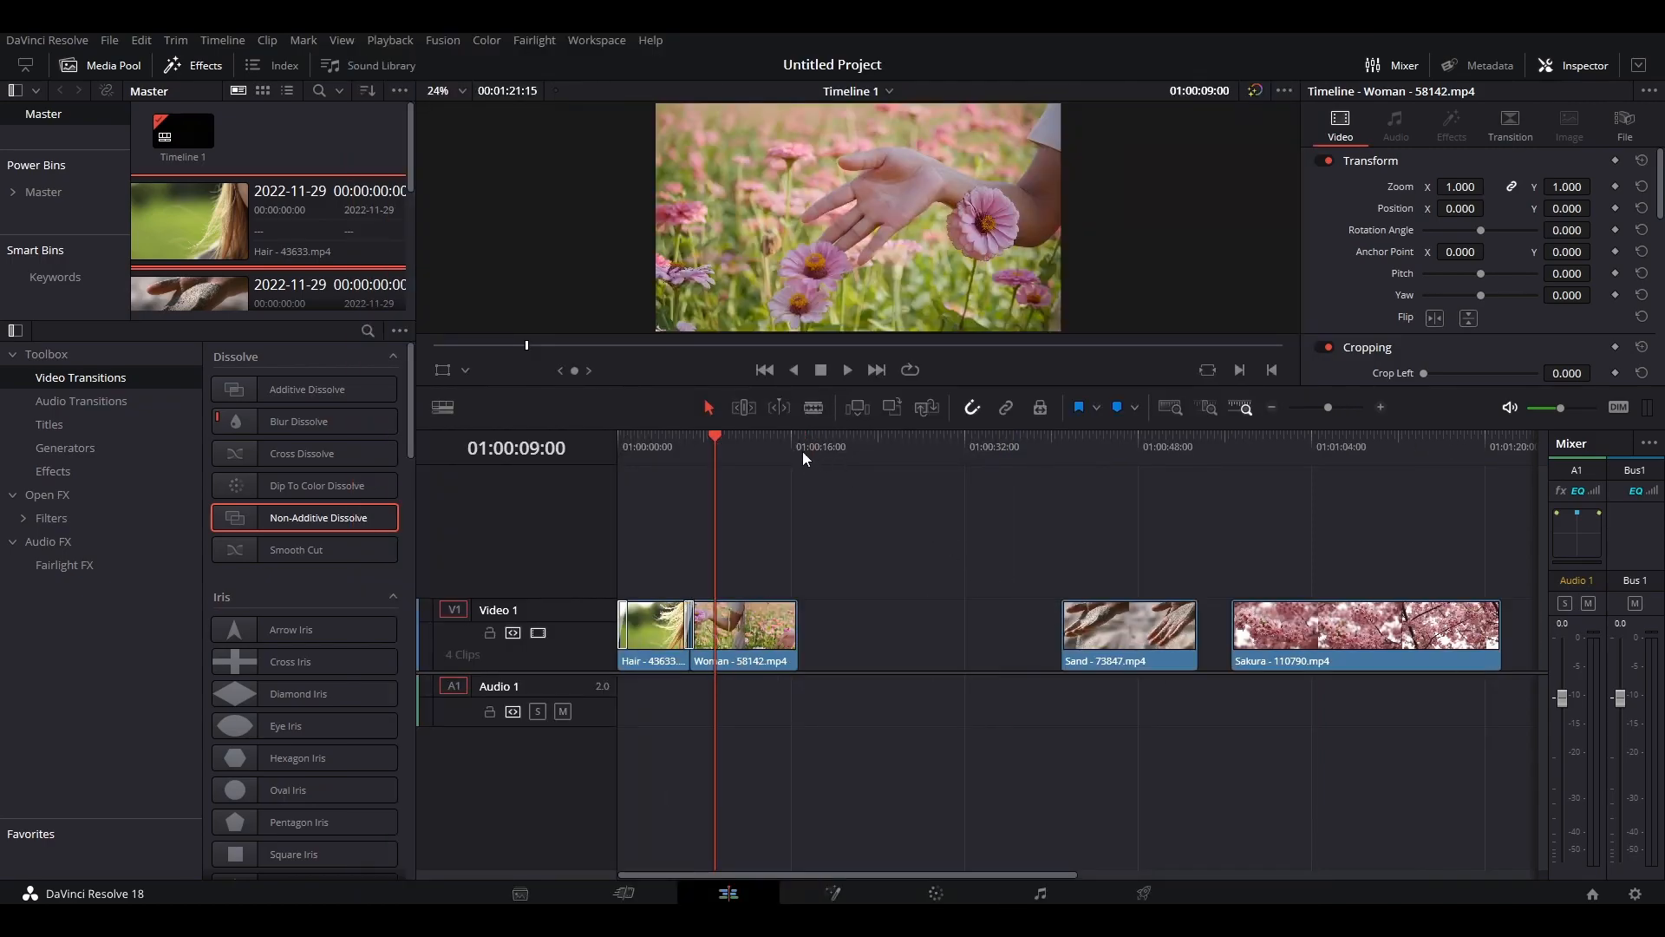
left_click_drag(1179, 639, 1212, 643)
left_click_drag(1338, 644, 920, 648)
left_click_drag(1189, 631, 1382, 630)
left_click_drag(1004, 644, 1084, 643)
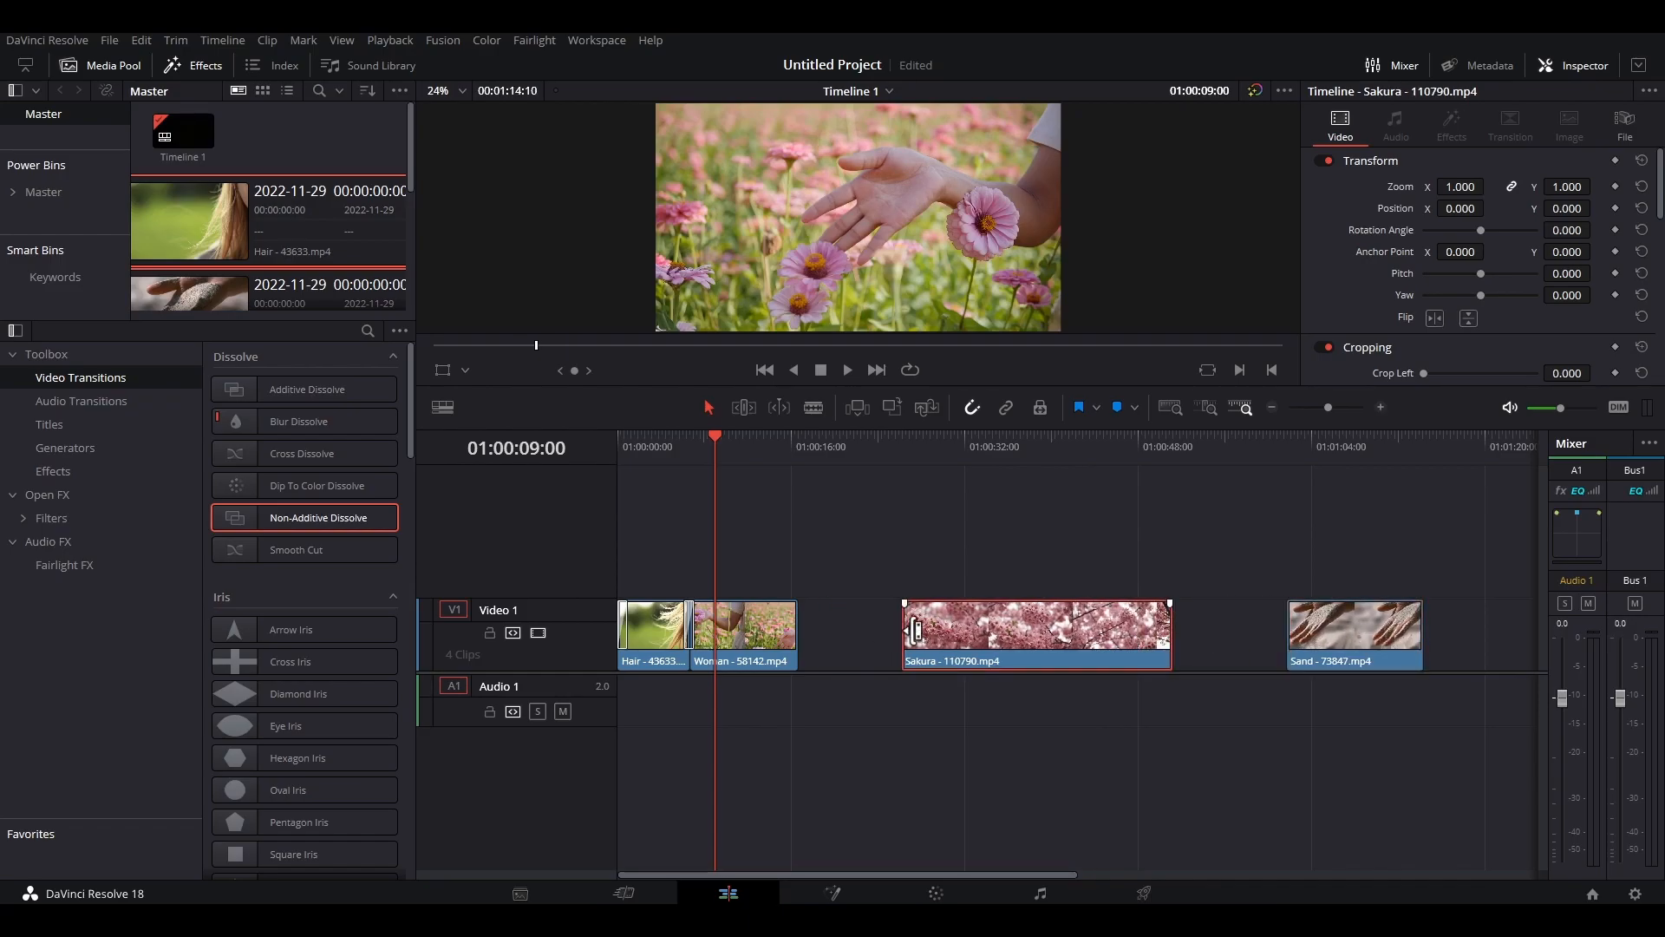
left_click_drag(903, 631, 969, 631)
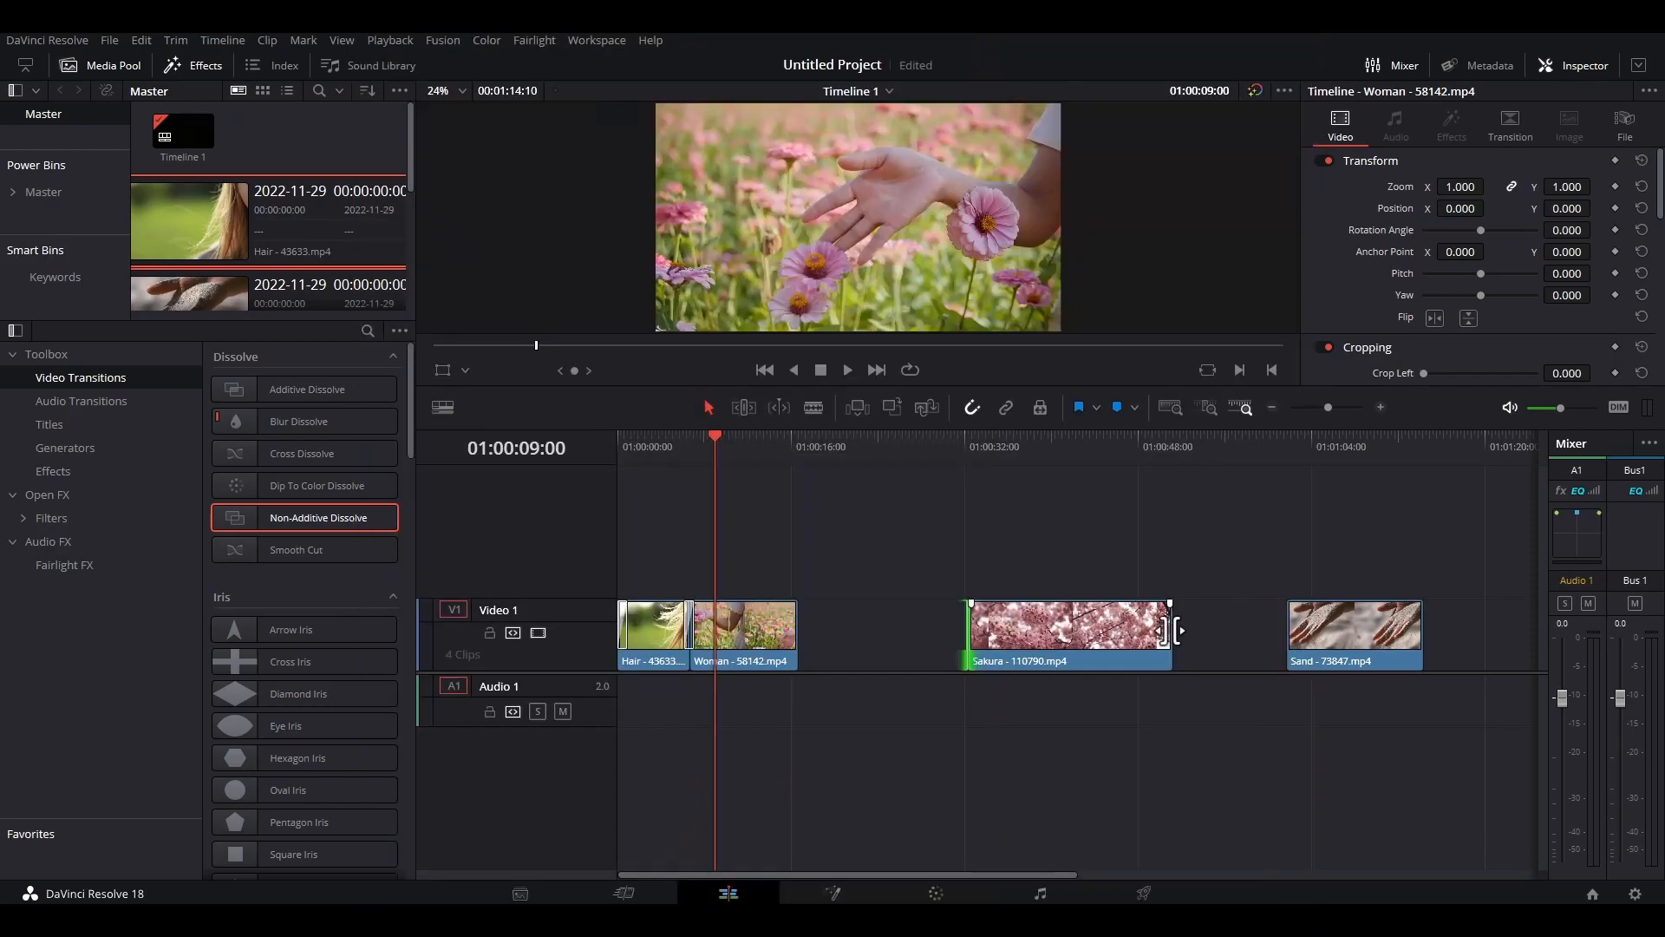
left_click_drag(1170, 642, 1119, 642)
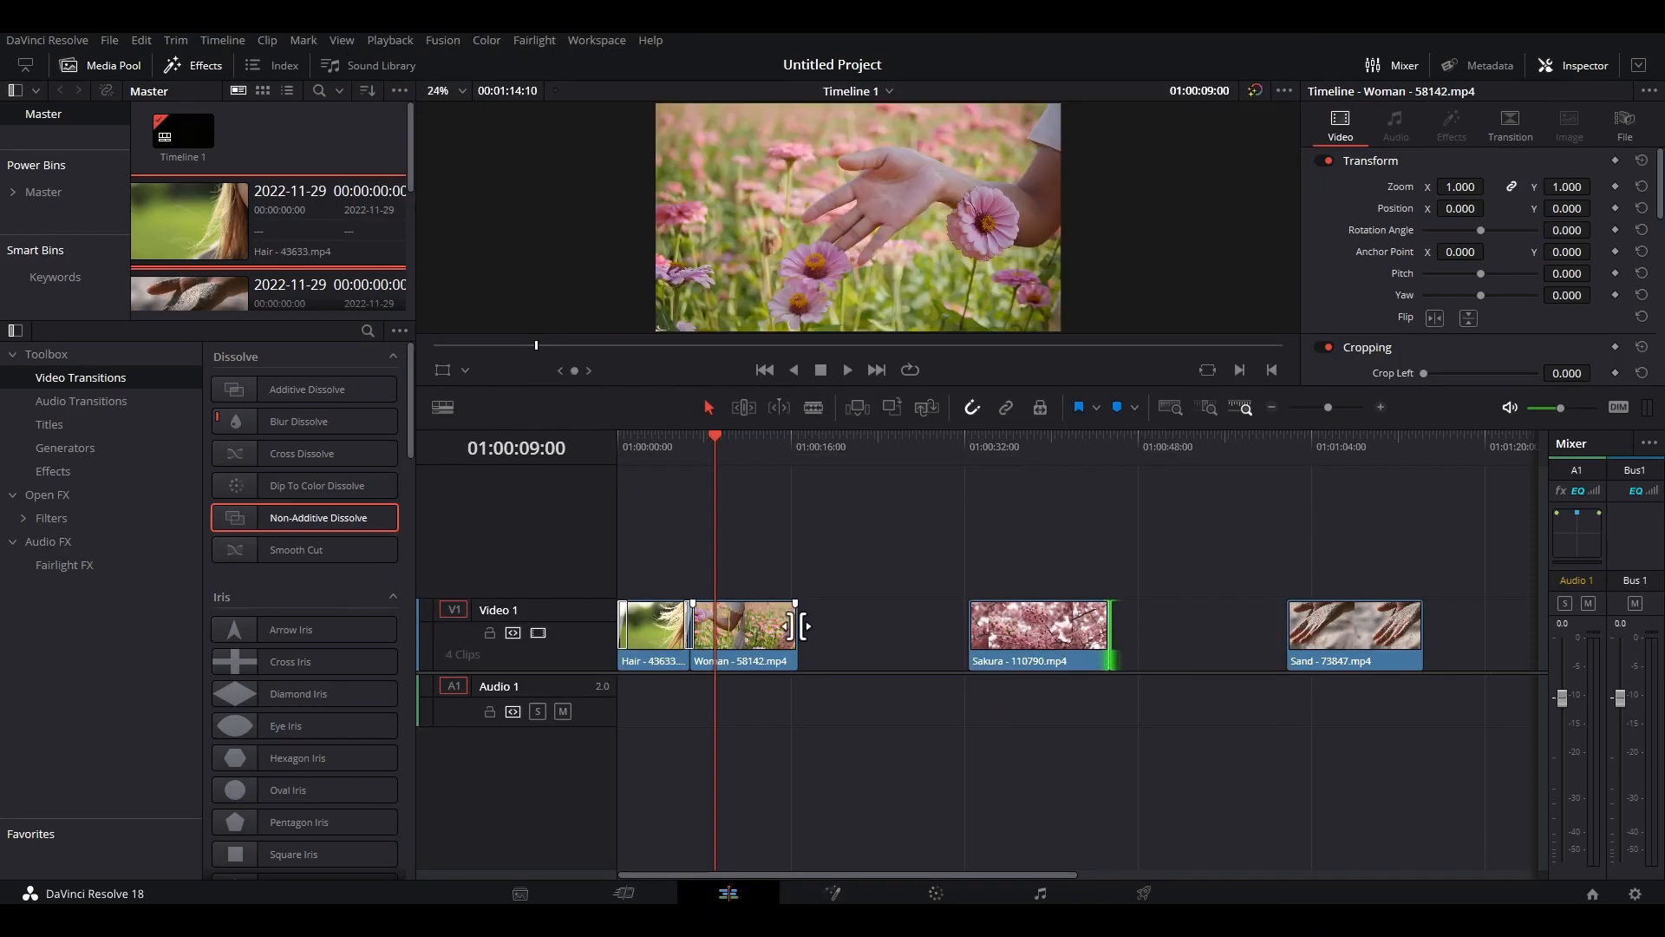
- Trim the end of the Woman clip to 01:00:09:18 and place the Sakura clip directly after it
mouse_move(716, 441)
left_mouse_down()
mouse_move(696, 442)
mouse_move(723, 444)
left_mouse_up()
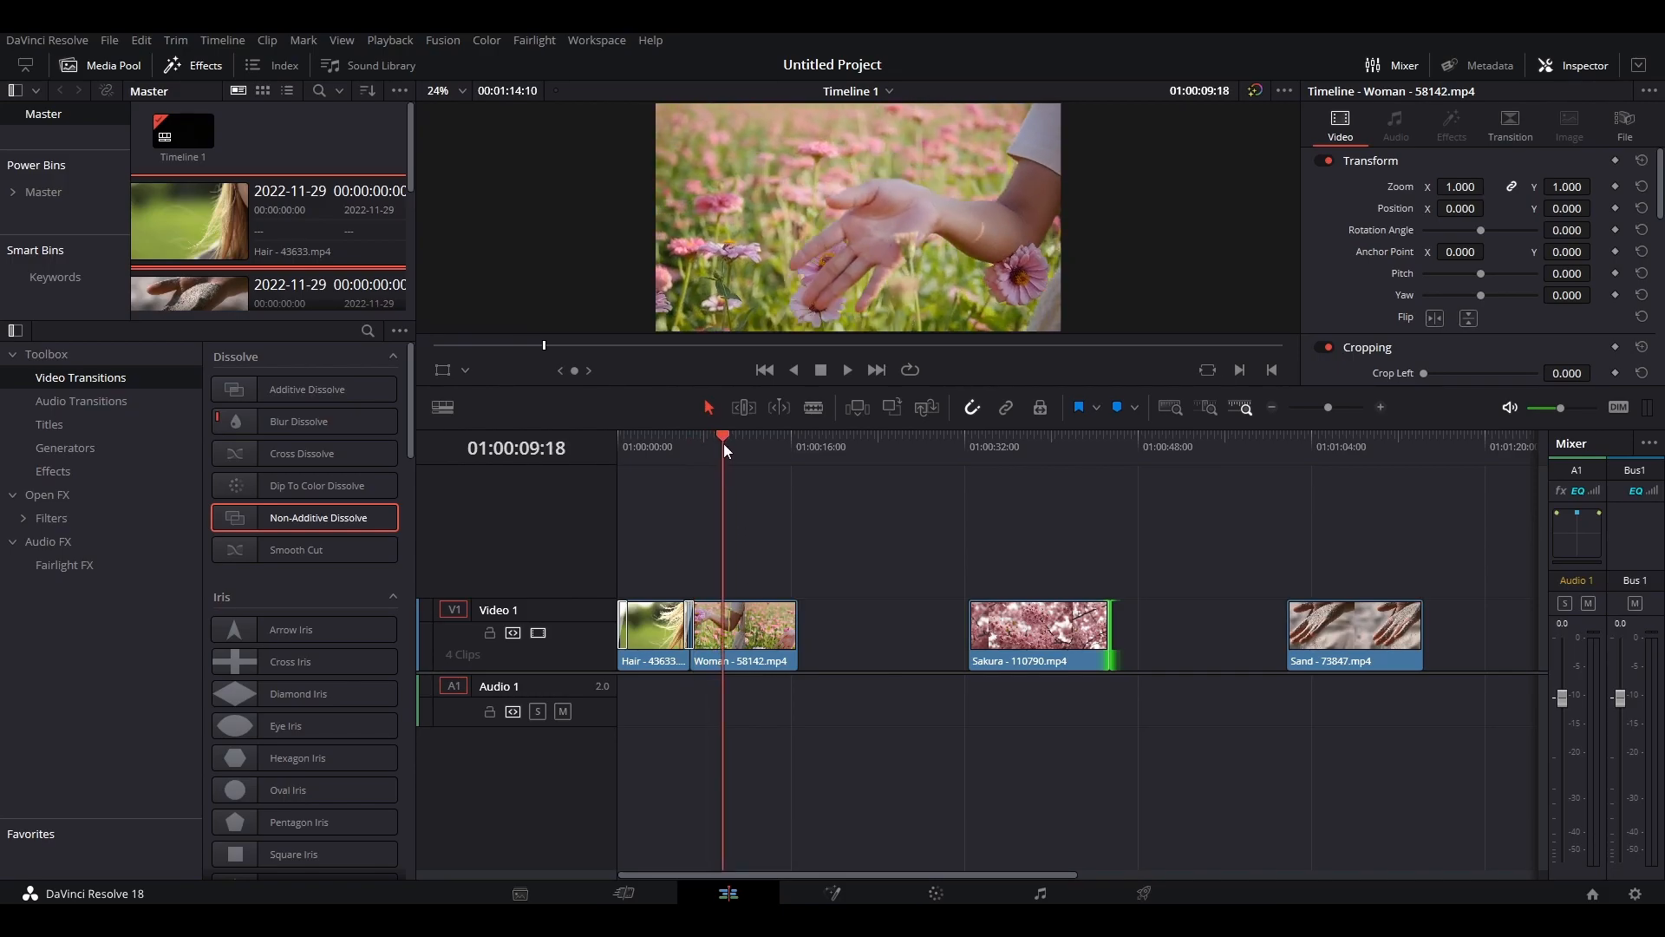
left_click_drag(797, 637, 725, 638)
left_click_drag(1015, 642, 771, 657)
- Apply the Push motion transition to the cut between the Woman and Sakura clips
scroll(771, 656, "up", 4)
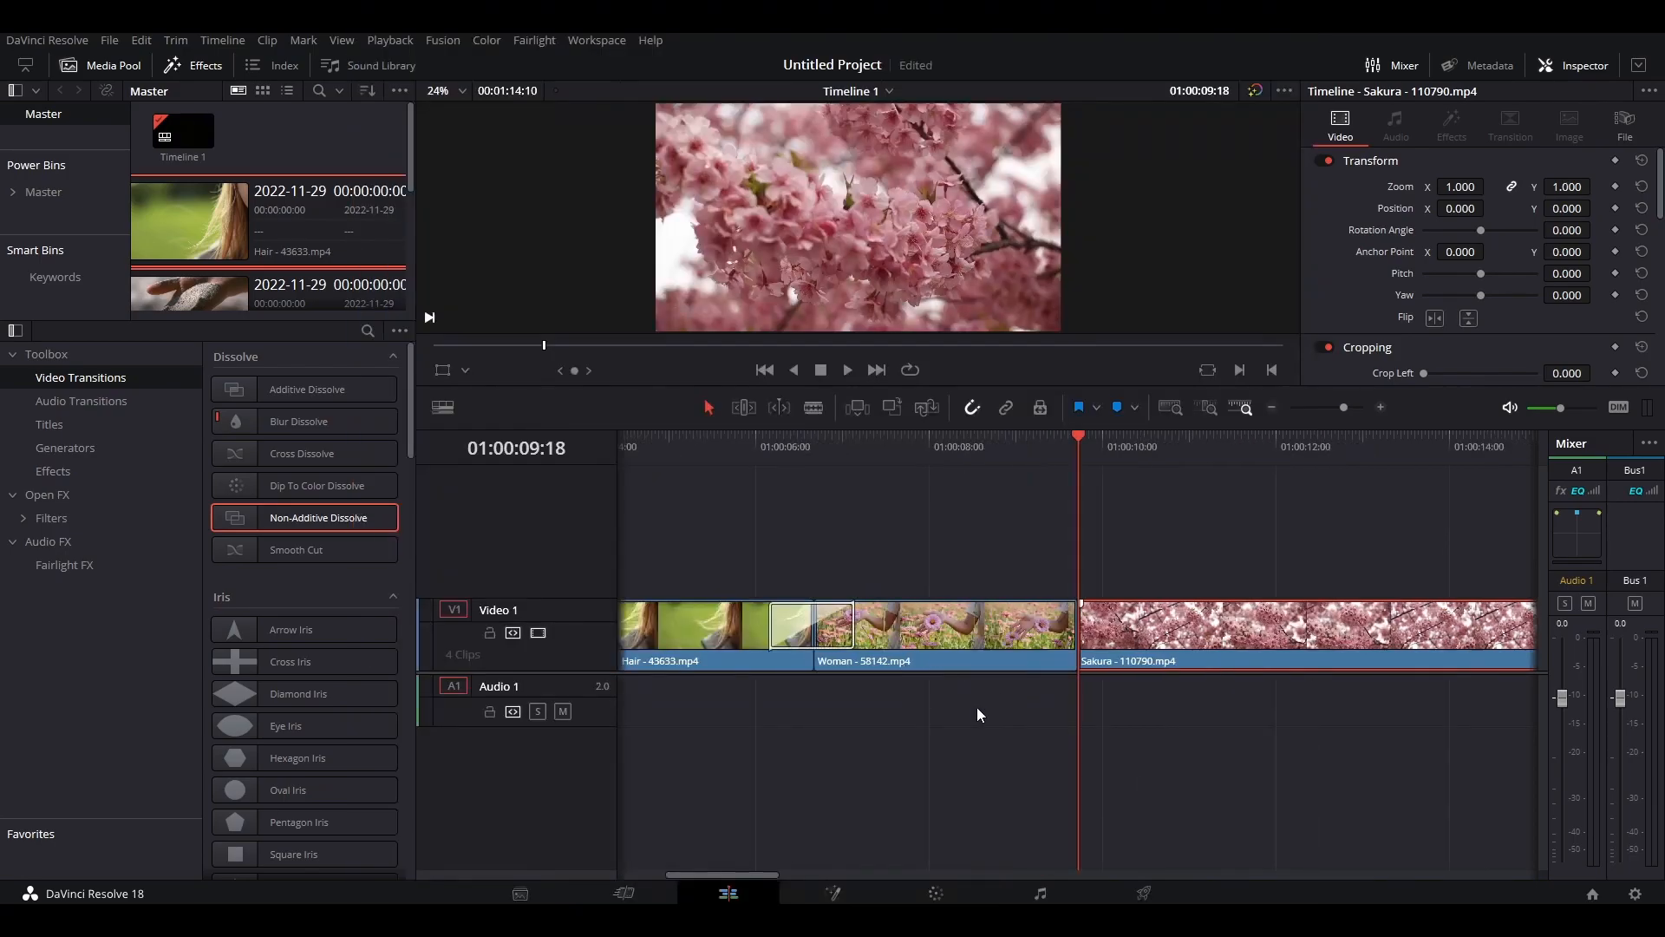
left_click_drag(746, 873, 764, 874)
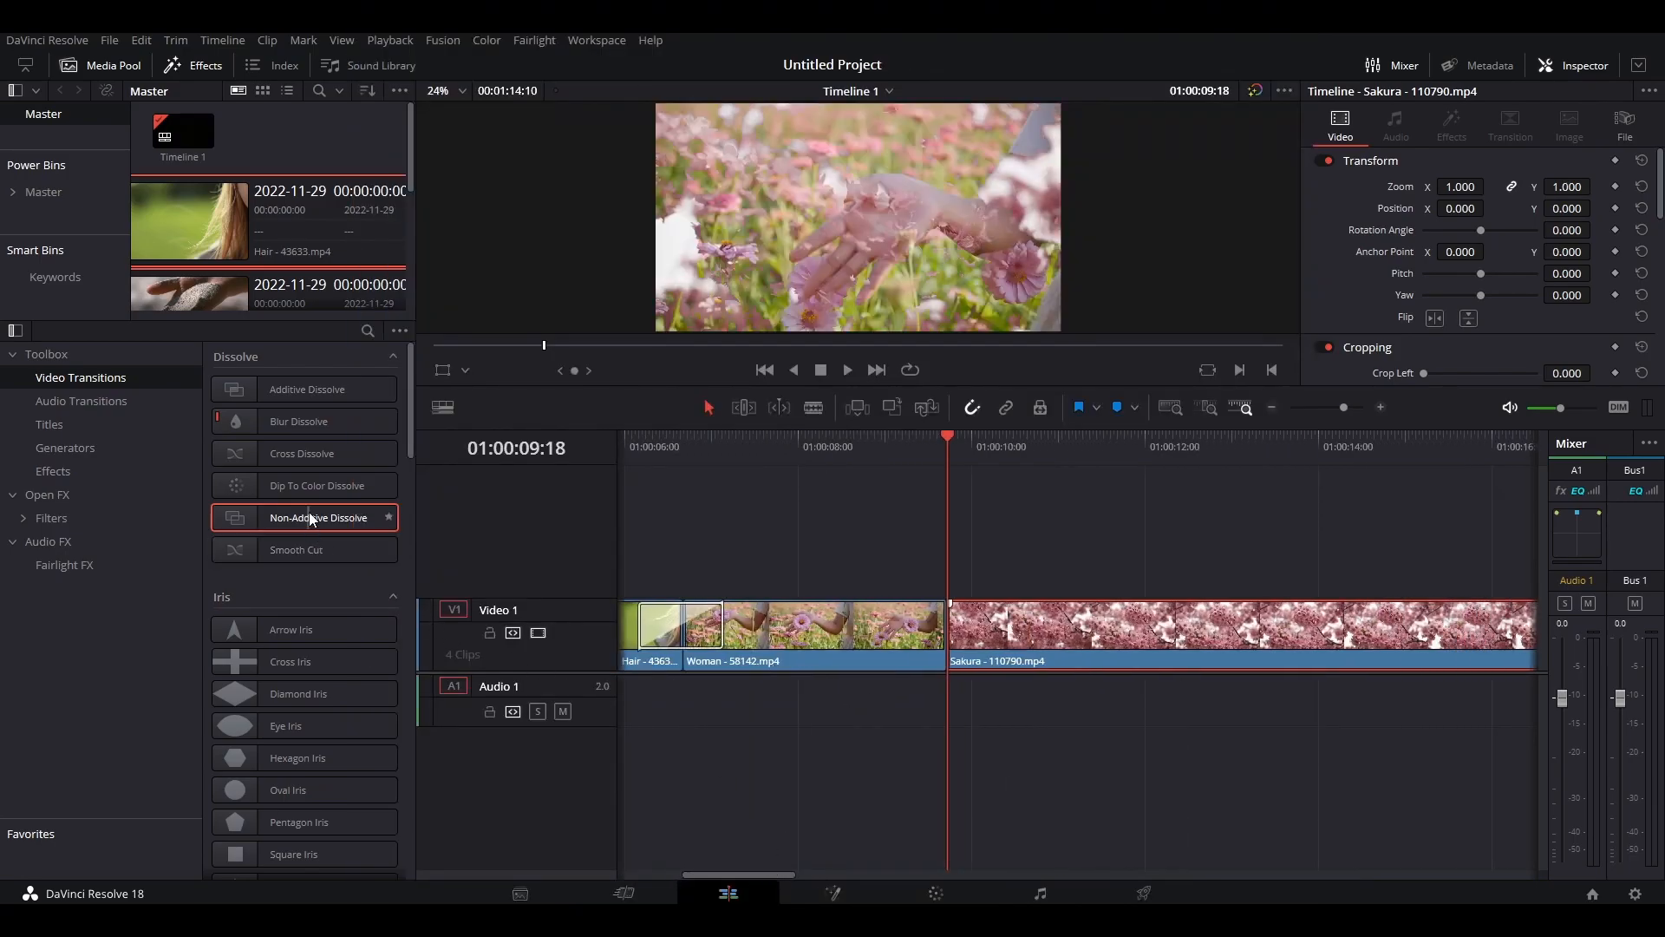
scroll(318, 472, "down", 6)
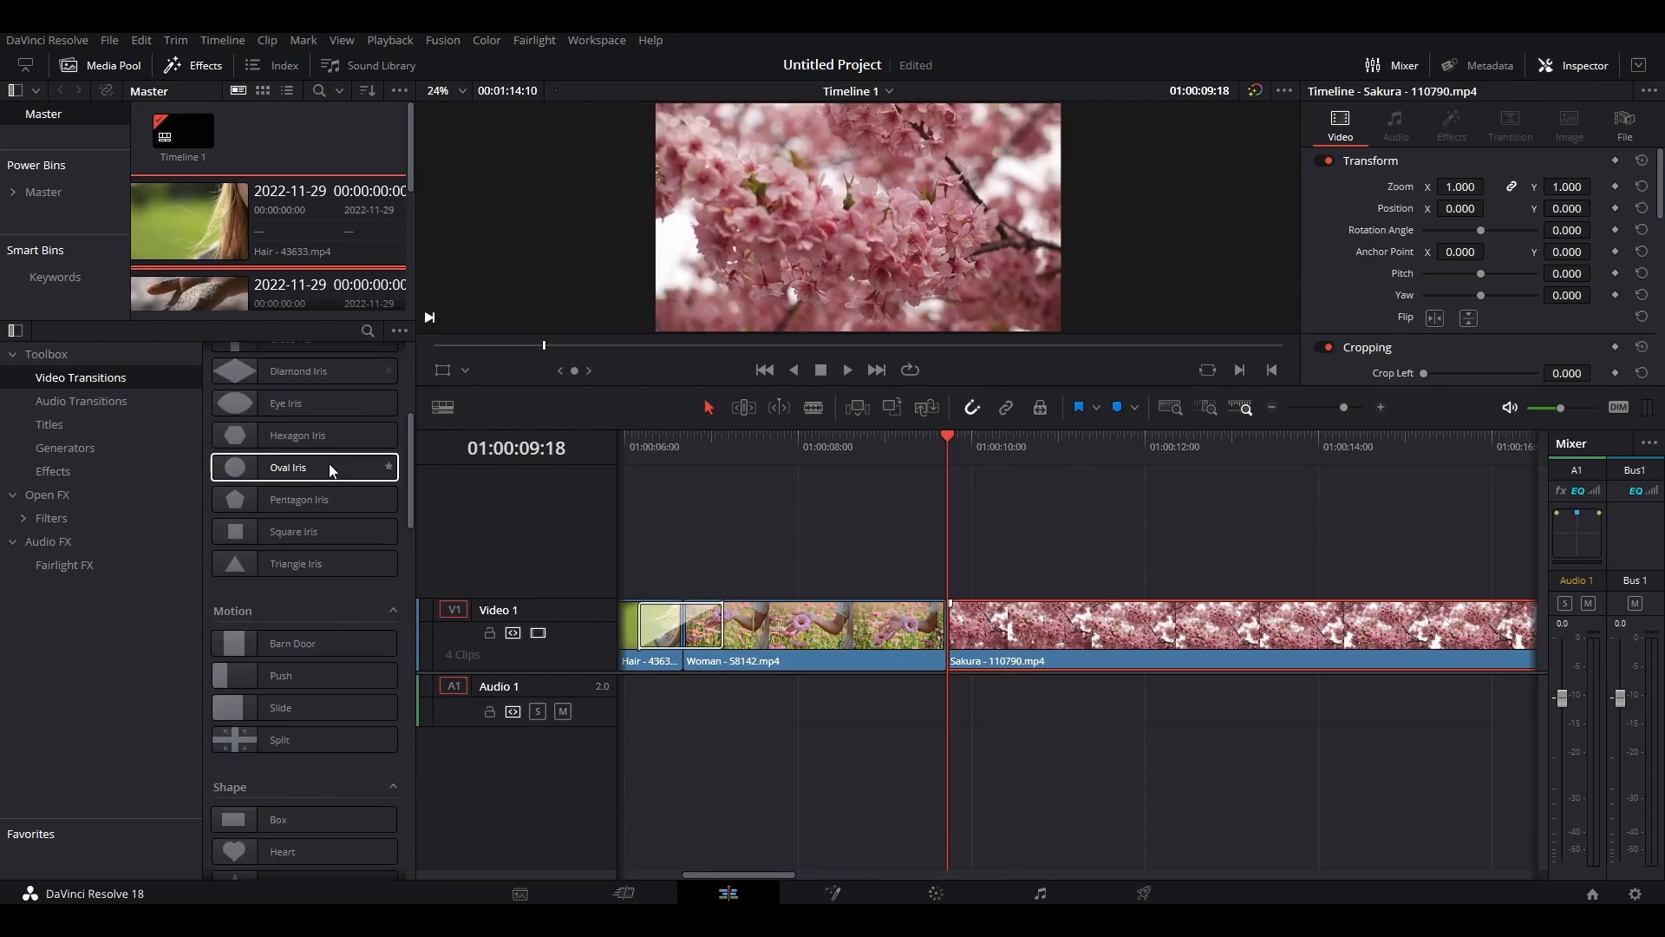
scroll(318, 481, "down", 2)
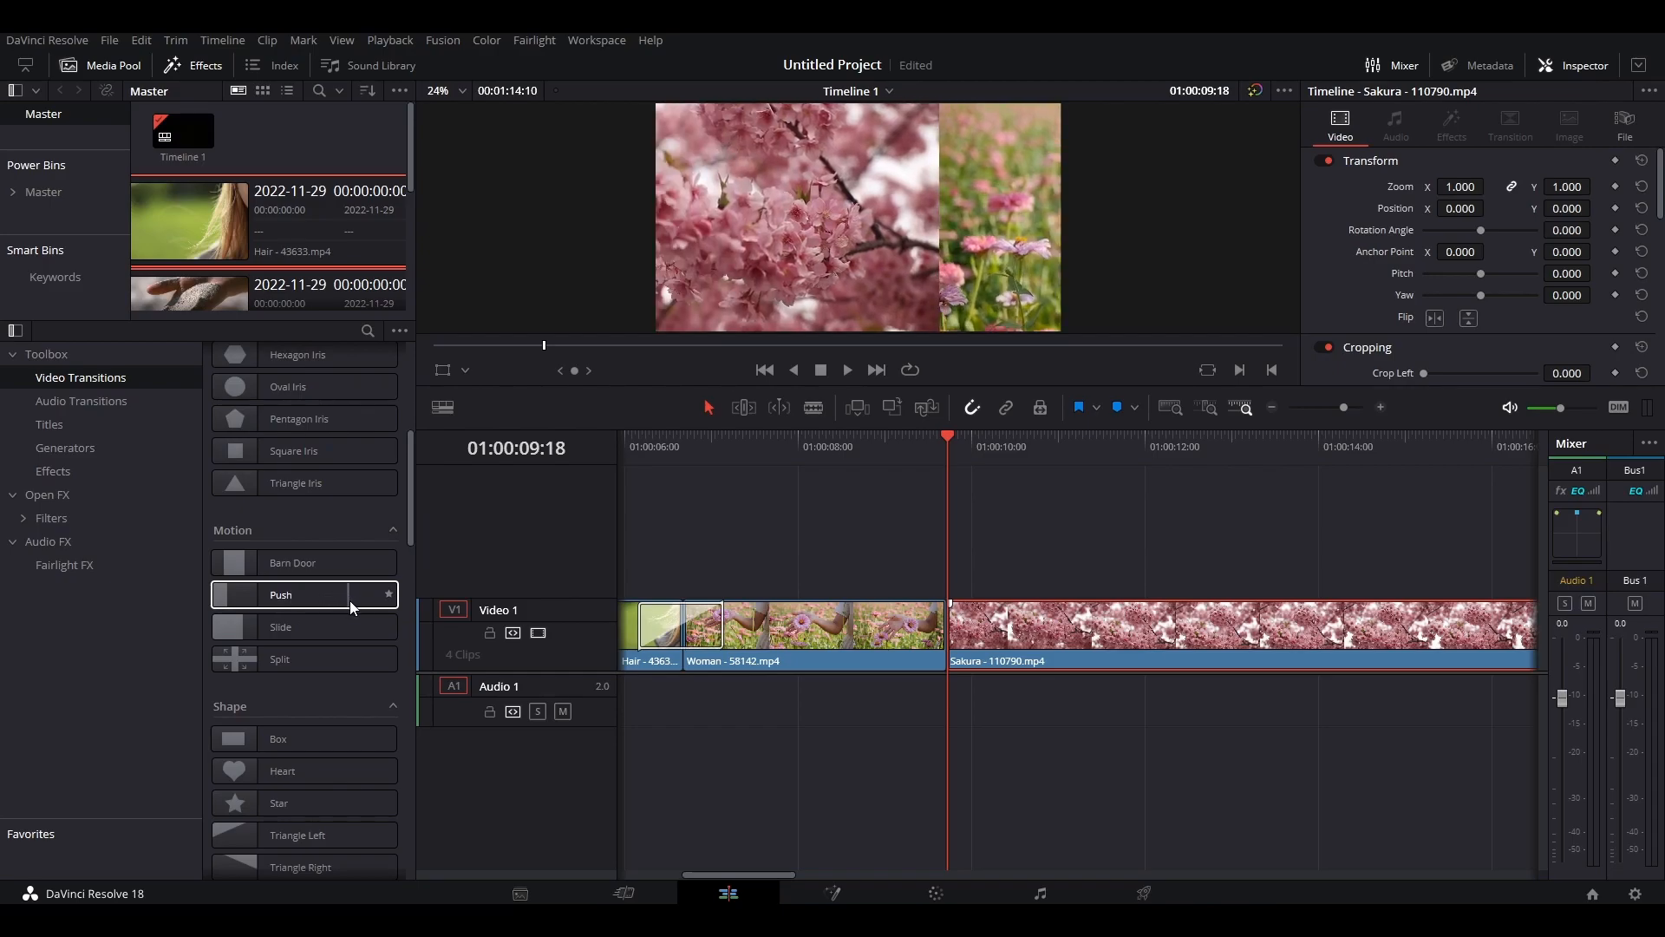
left_click_drag(280, 596, 1030, 625)
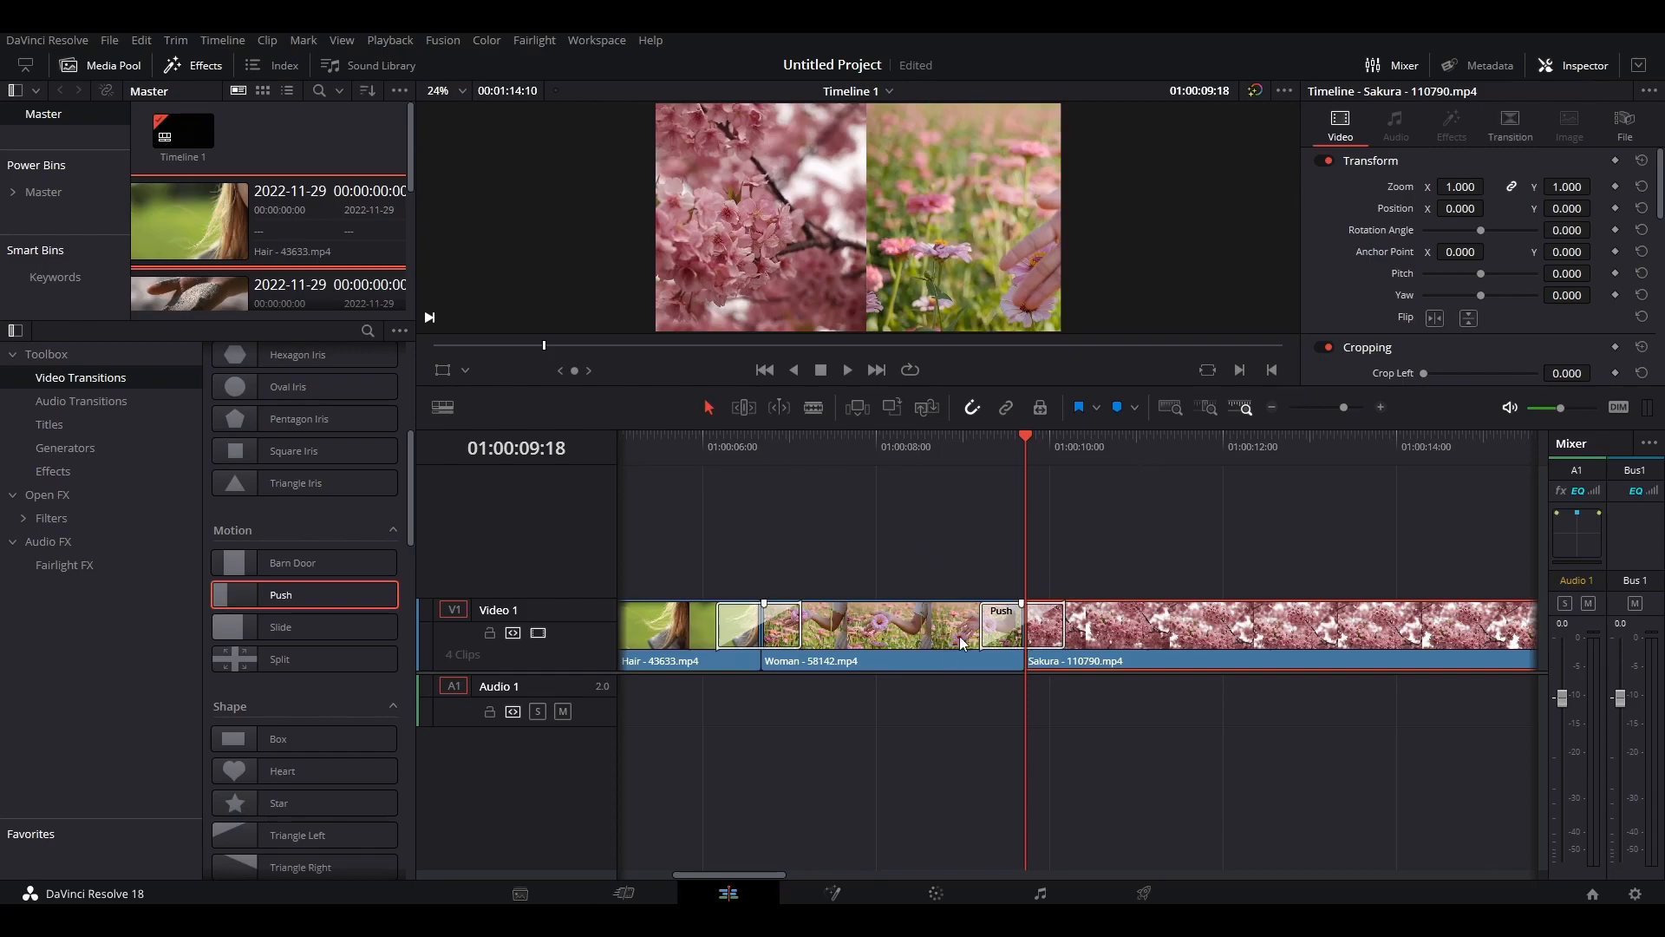
- Play back the Push transition between the Woman and Sakura clips from shortly before the cut
left_click_drag(1033, 437, 934, 444)
key("space")
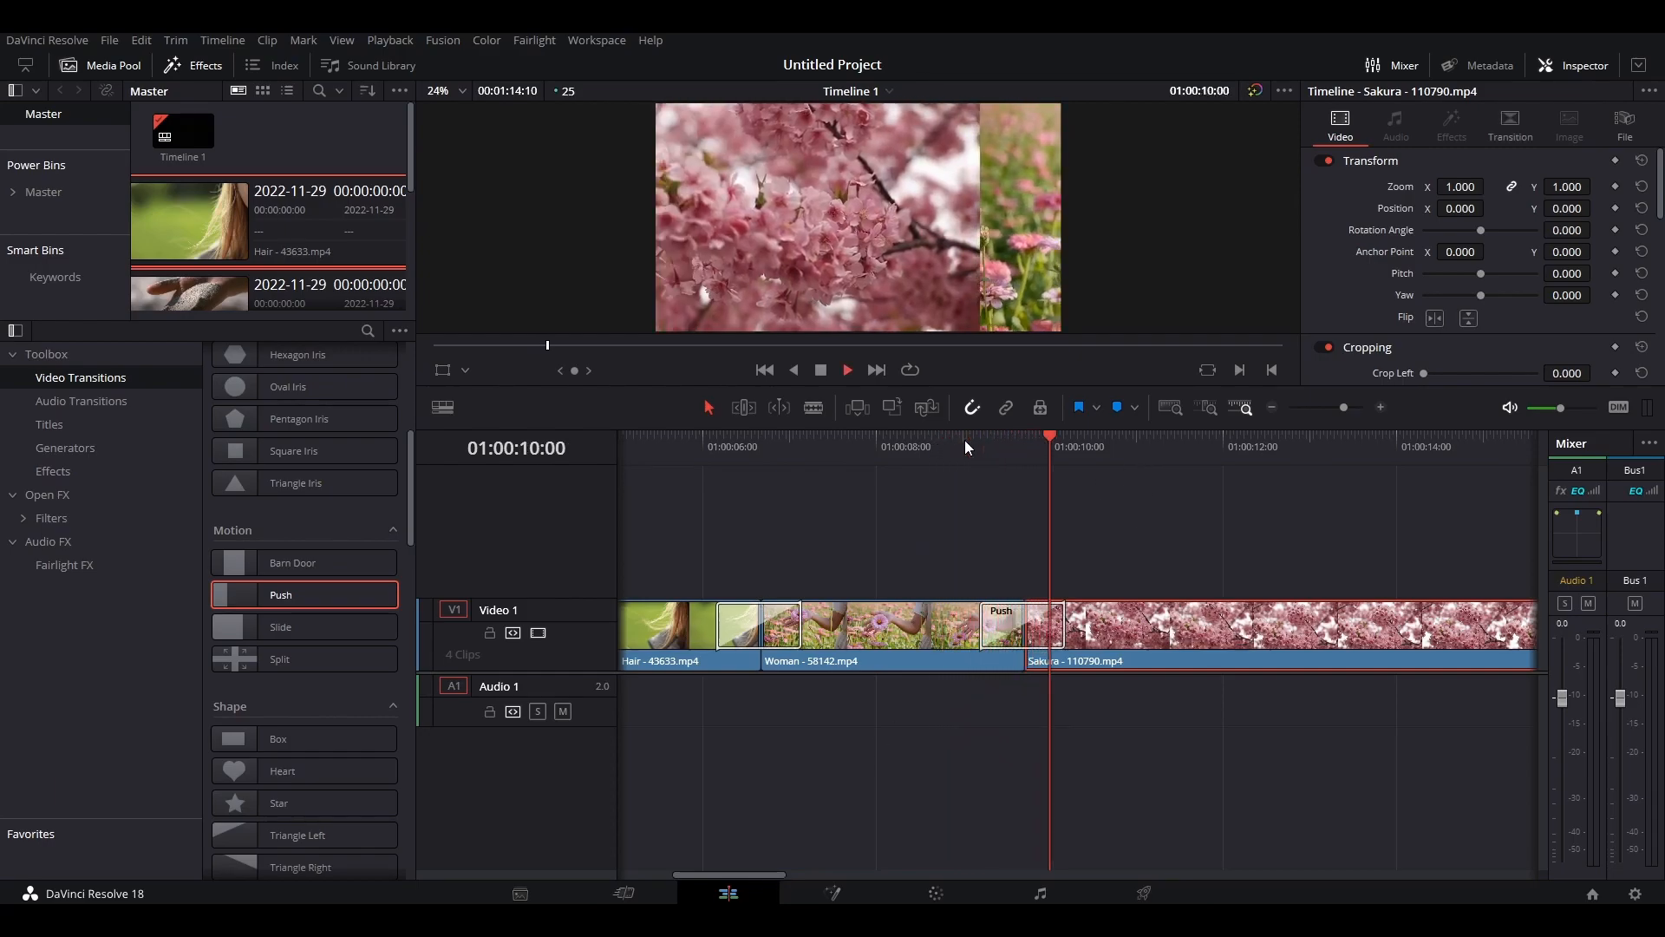
key("space")
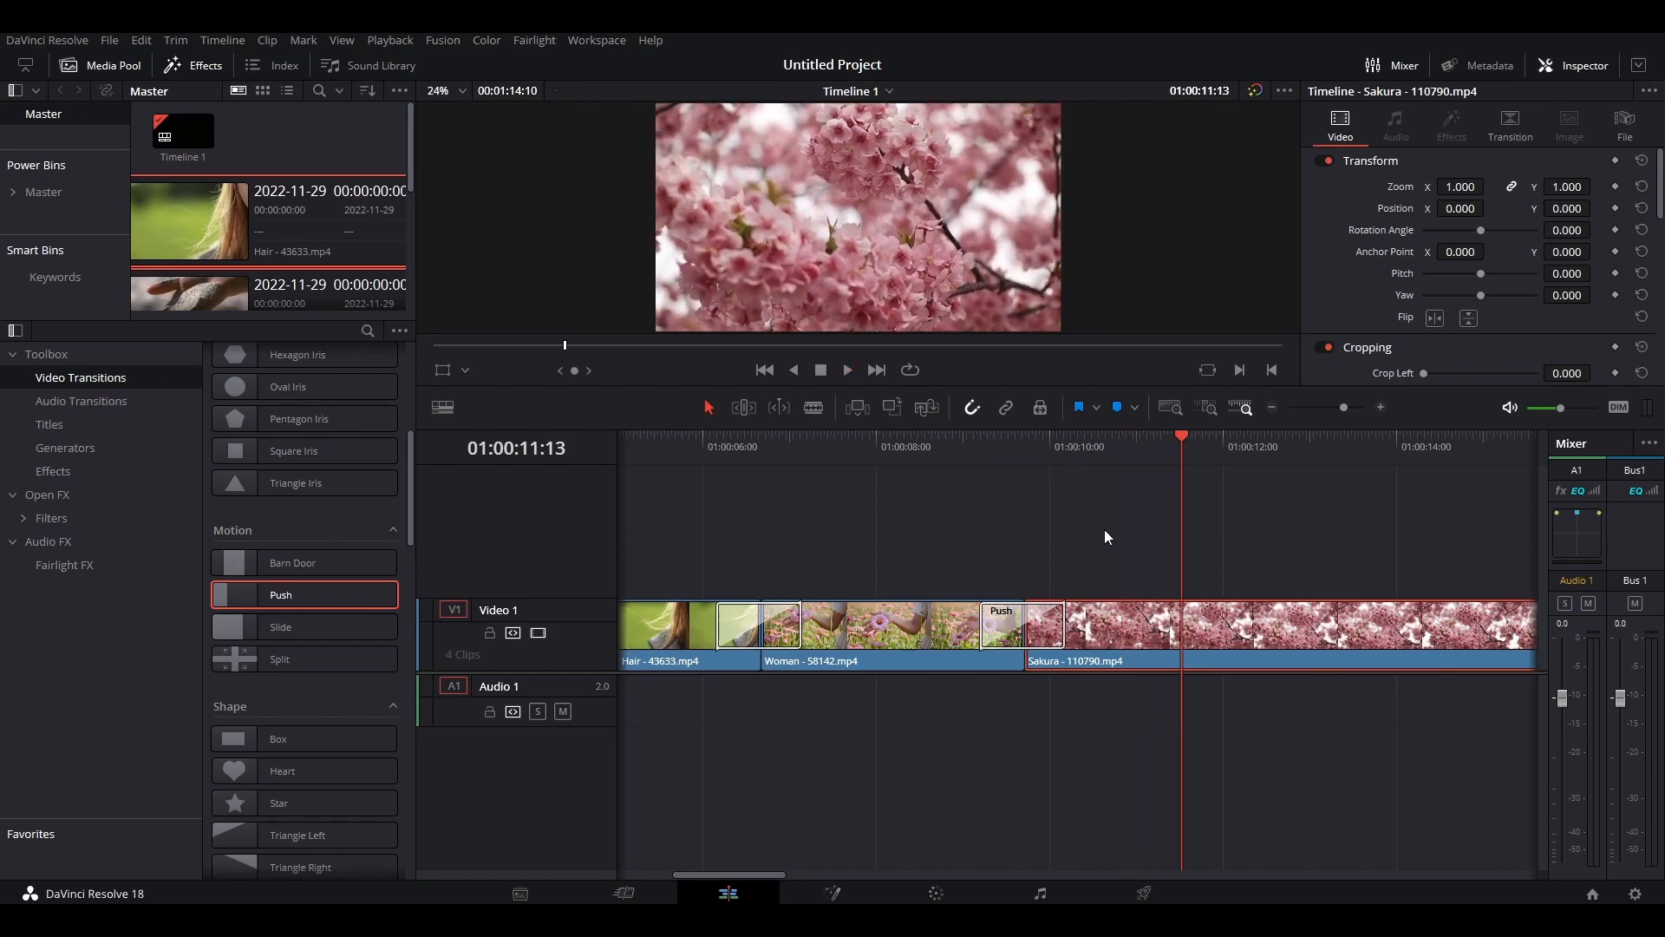
- Trim the end of the Sakura clip on Video 1 to shorten it
left_click_drag(756, 873, 820, 873)
scroll(994, 721, "down", 3)
scroll(1082, 646, "up", 1)
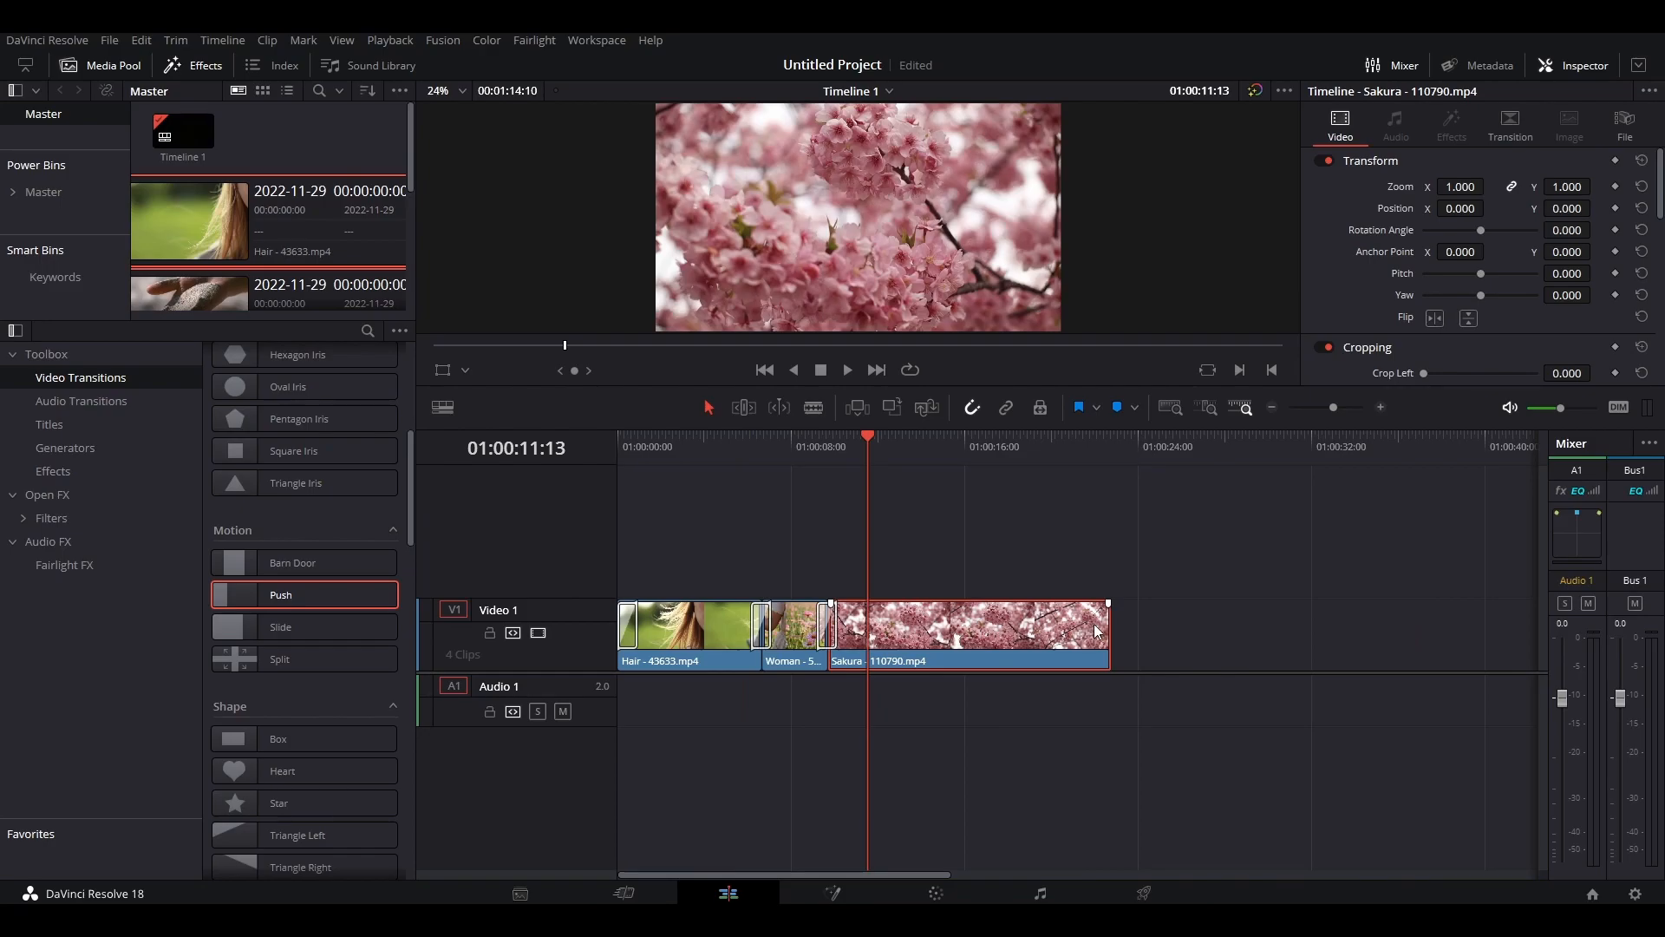
left_click_drag(1106, 623, 946, 622)
- Move the Sand clip much earlier on Video 1, closer to the Sakura clip, and trim its start
left_click_drag(893, 874, 1101, 873)
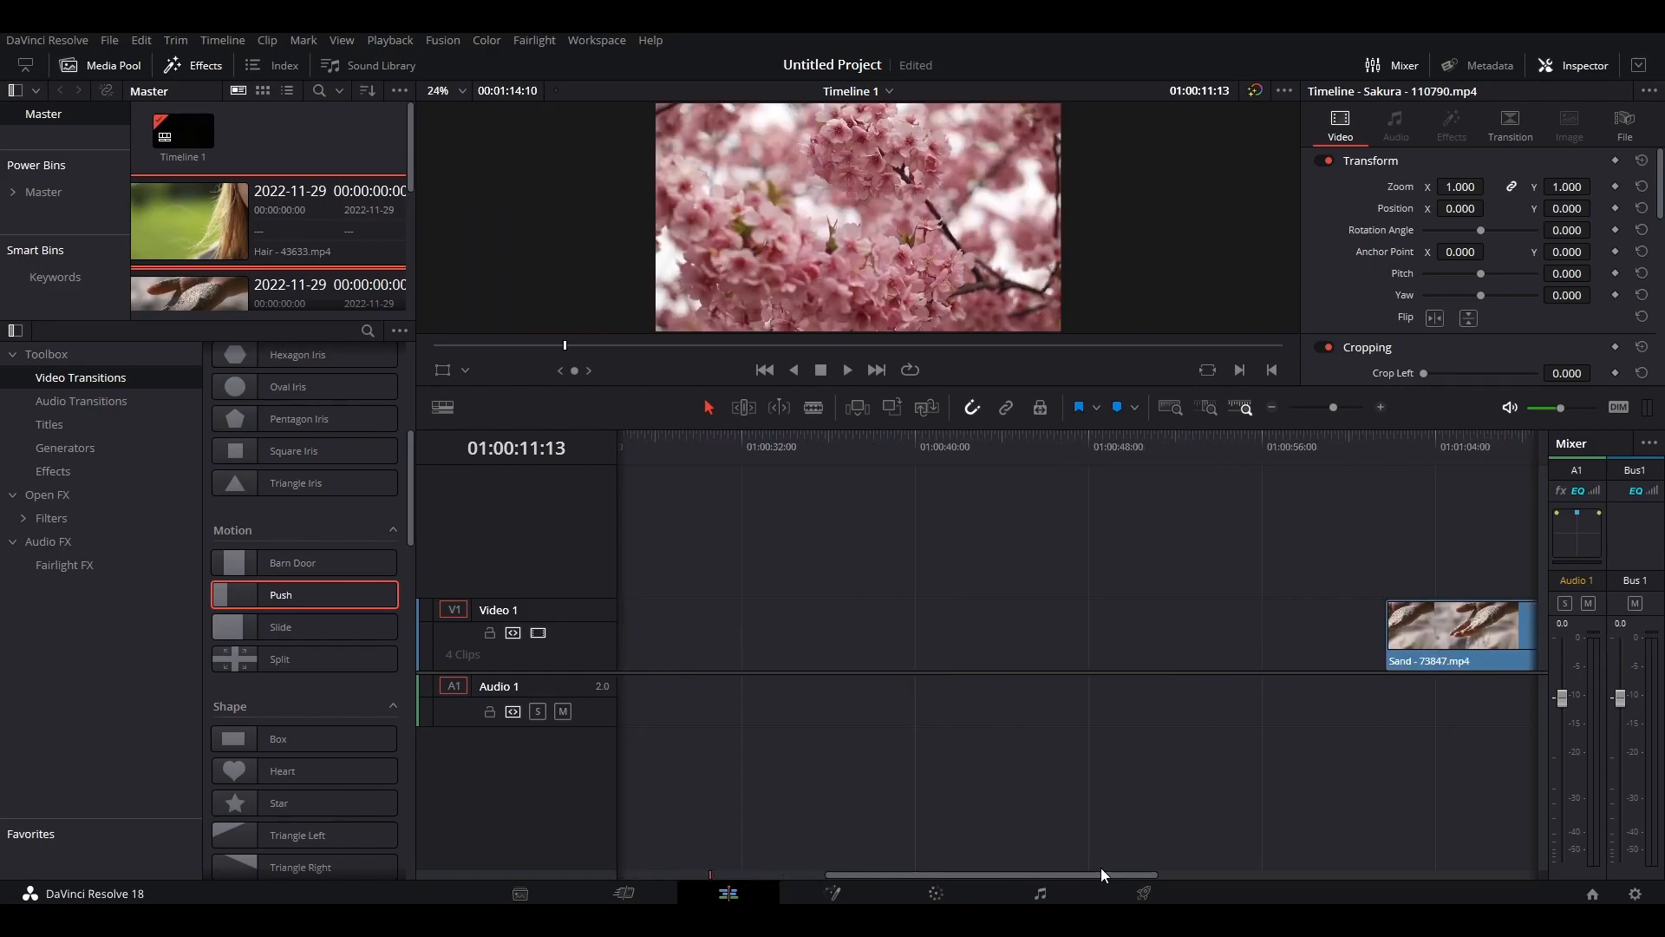
left_click_drag(1408, 647, 683, 650)
left_click_drag(934, 874, 709, 871)
left_click_drag(1107, 632, 1203, 634)
- Trim the end of the Sakura clip to 01:00:11:13 and place the Sand clip directly after it
left_click_drag(1302, 663, 1034, 666)
left_click_drag(822, 633, 757, 639)
left_click_drag(1018, 644, 833, 654)
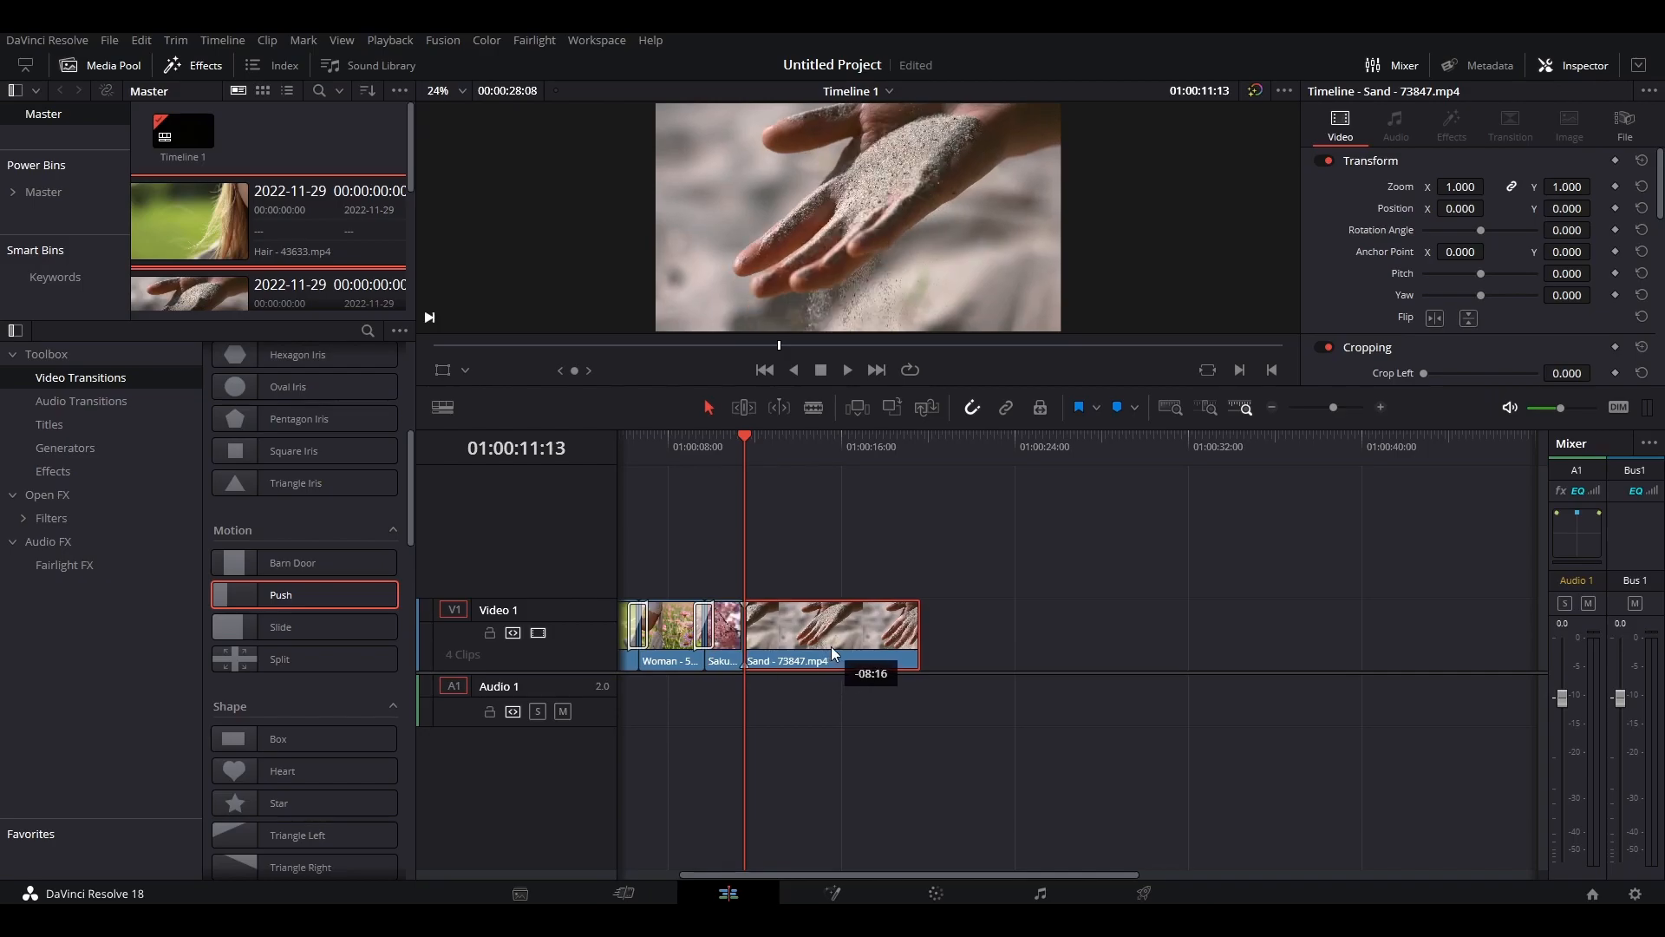
- Apply the Cross Dissolve video transition to the cut between the Sakura and Sand clips
scroll(299, 659, "down", 5)
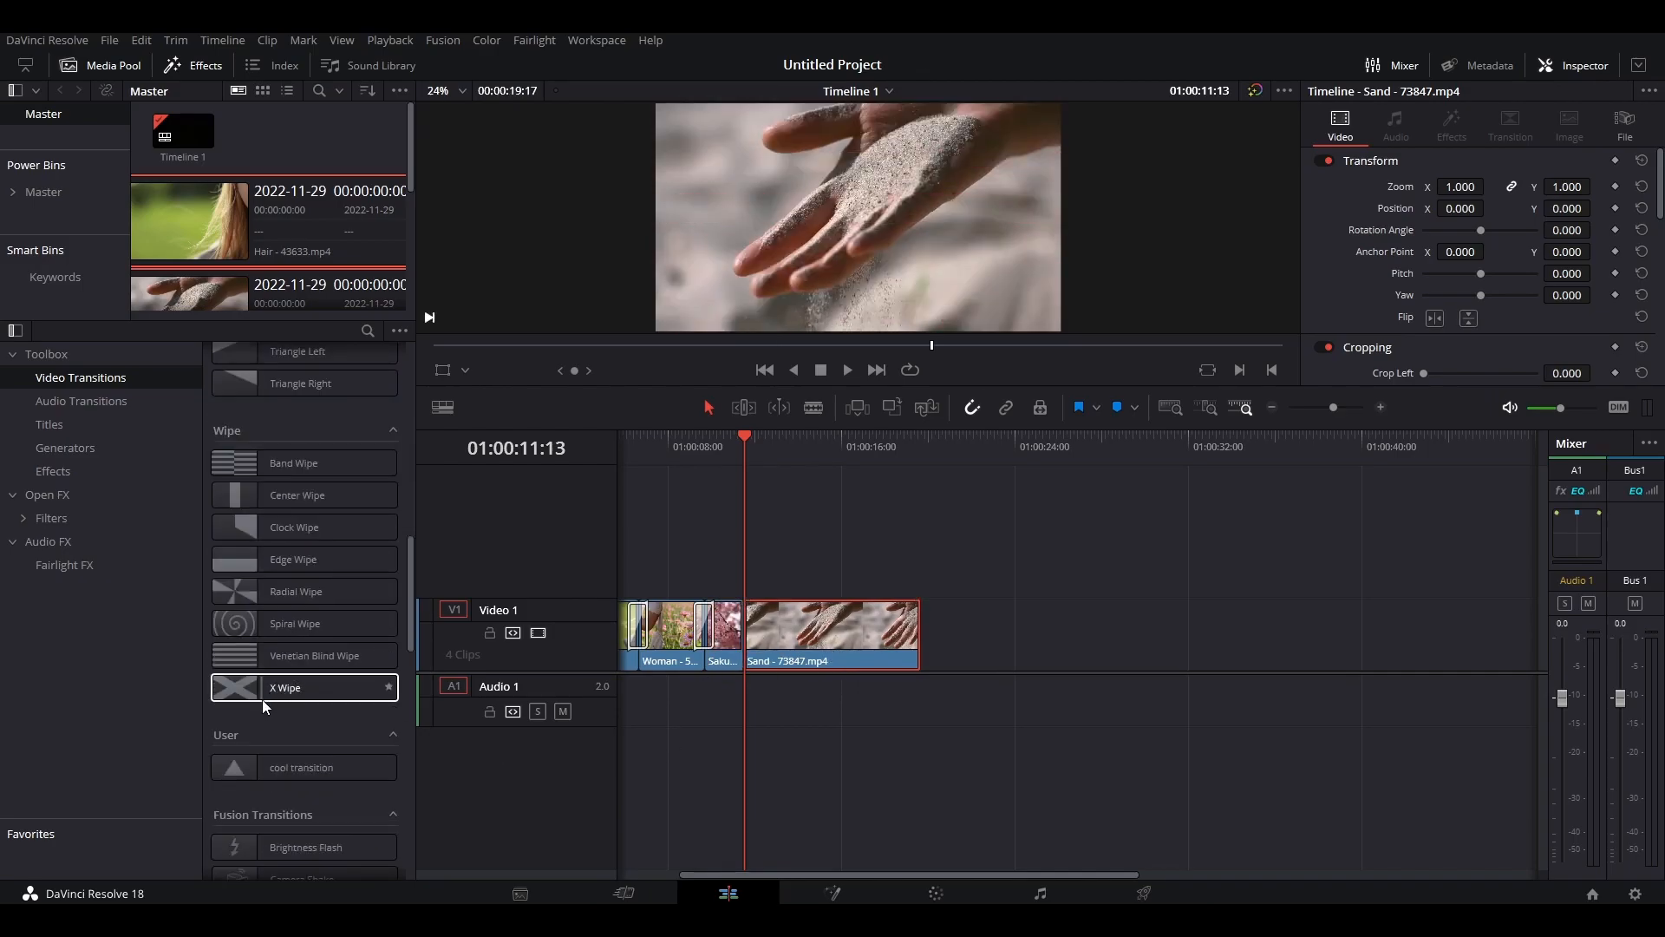
scroll(294, 657, "up", 5)
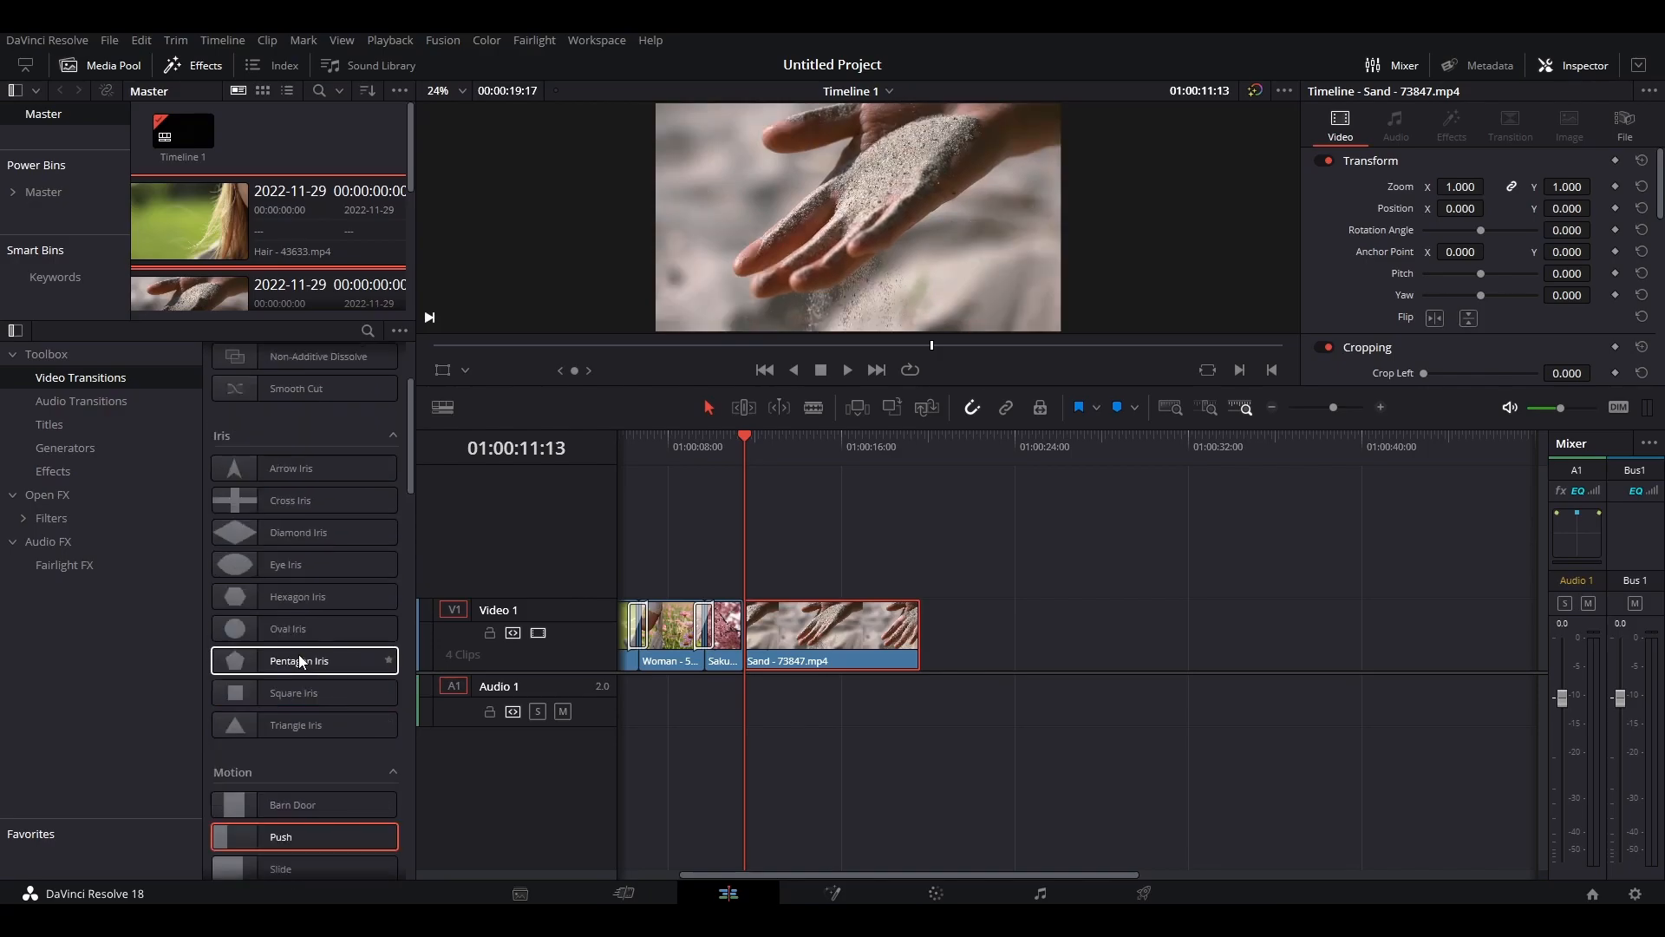
scroll(298, 654, "up", 2)
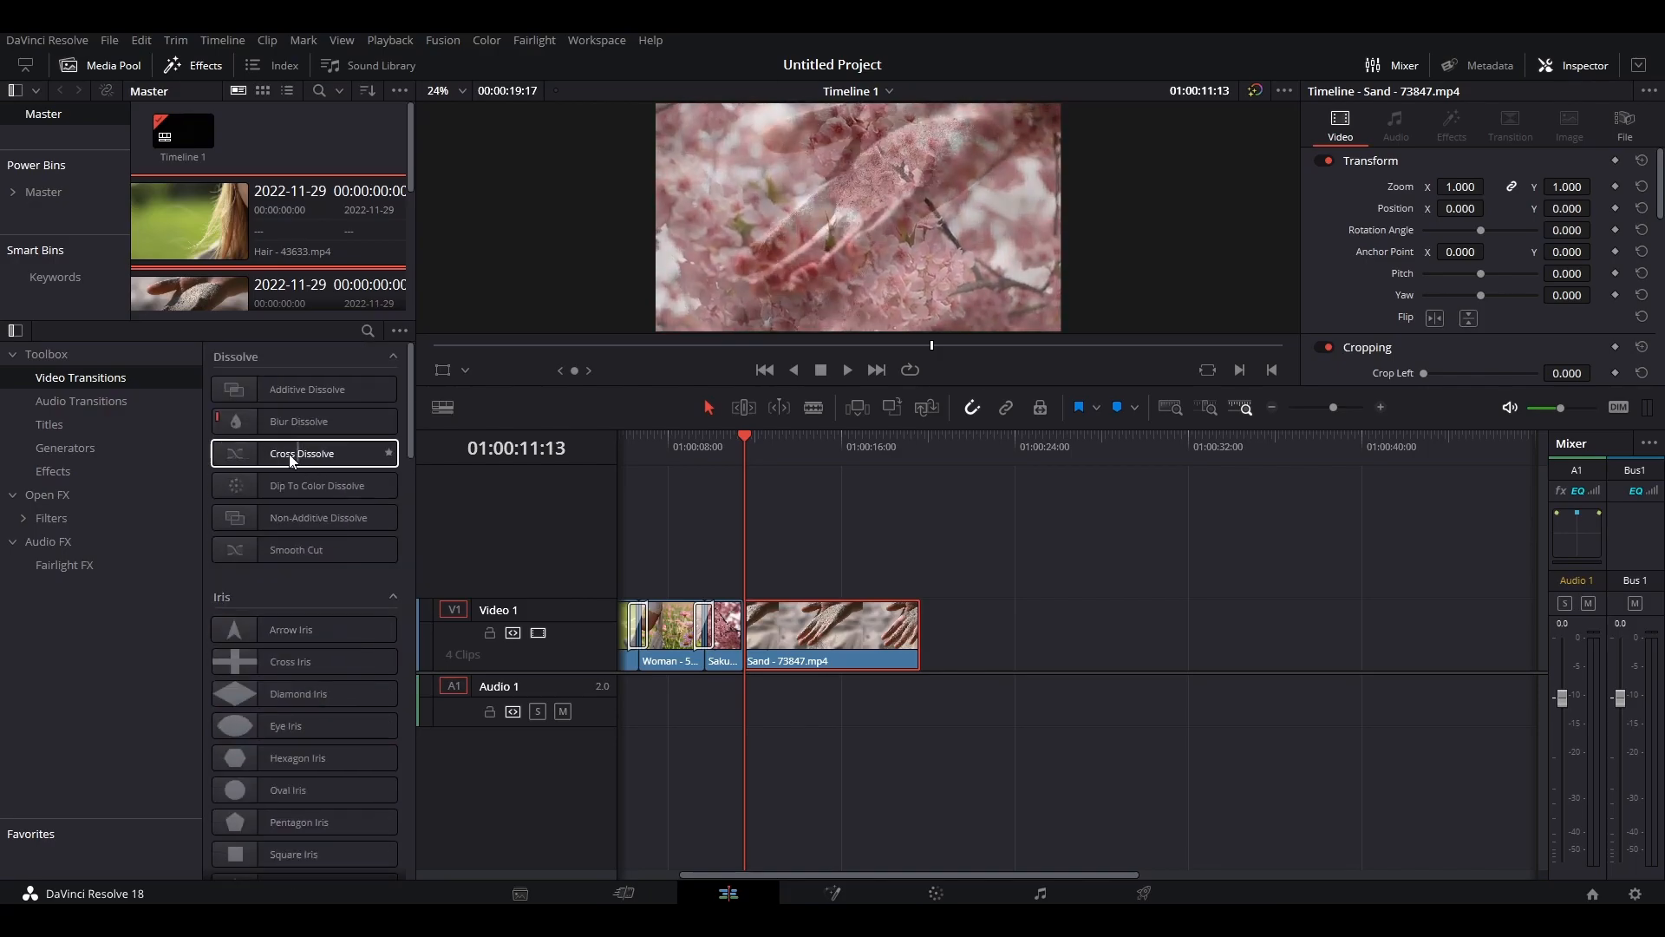
left_click_drag(290, 460, 807, 636)
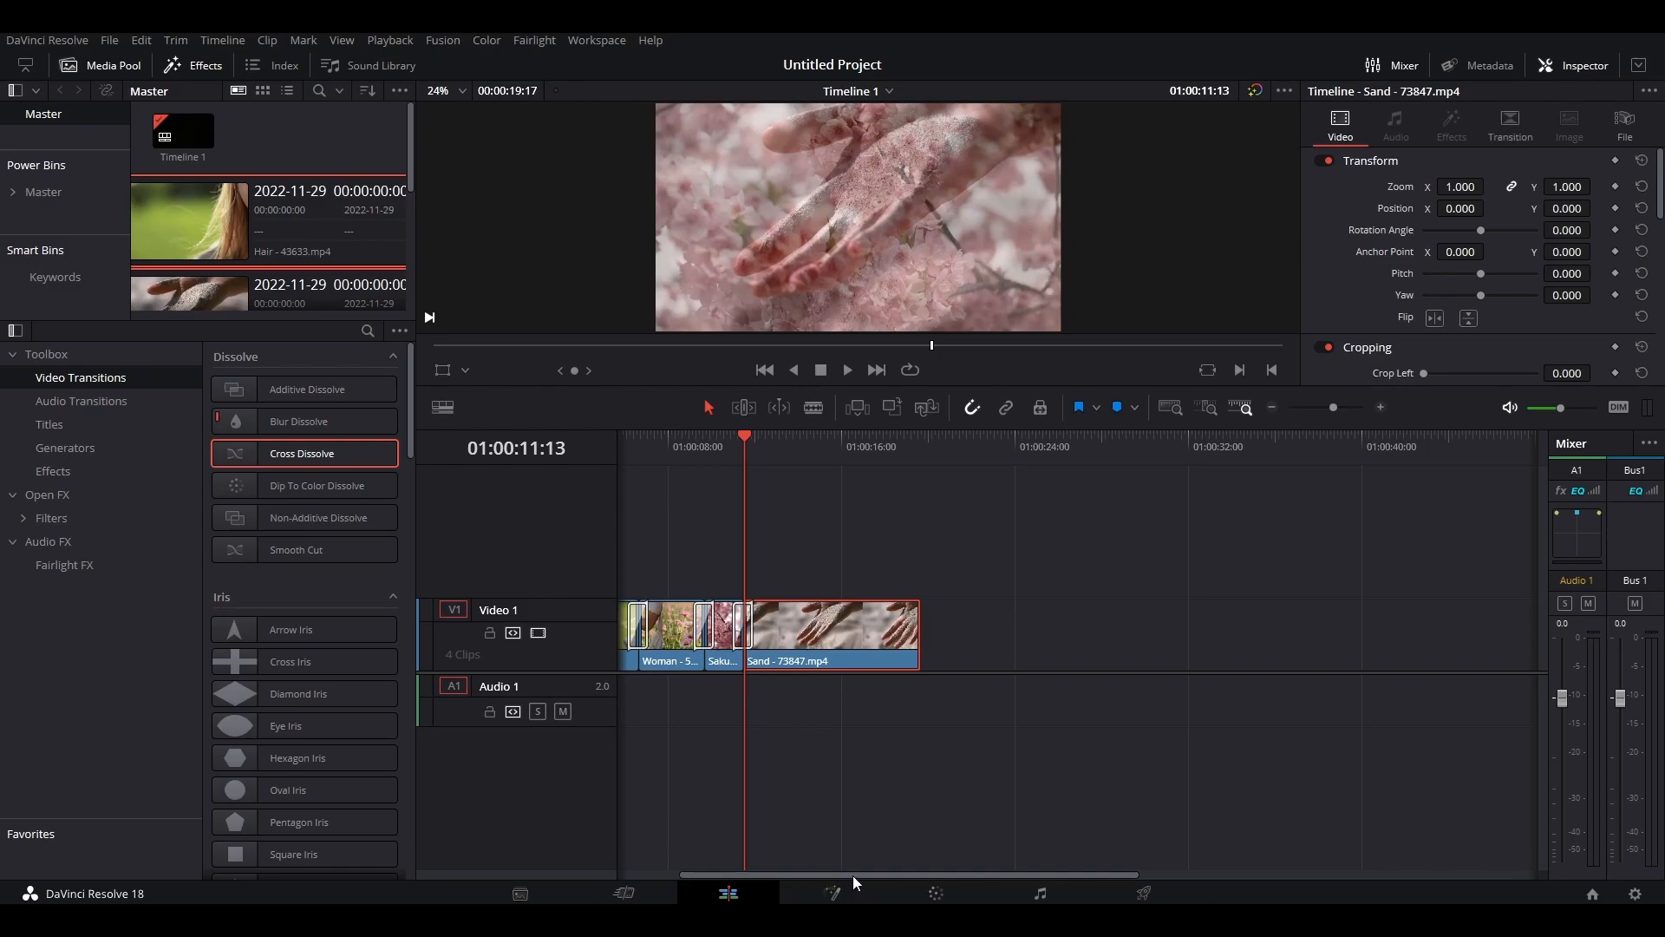
- Play back the timeline from its beginning to check the transitions
left_click_drag(852, 874, 737, 869)
left_click_drag(867, 435, 608, 450)
key("space")
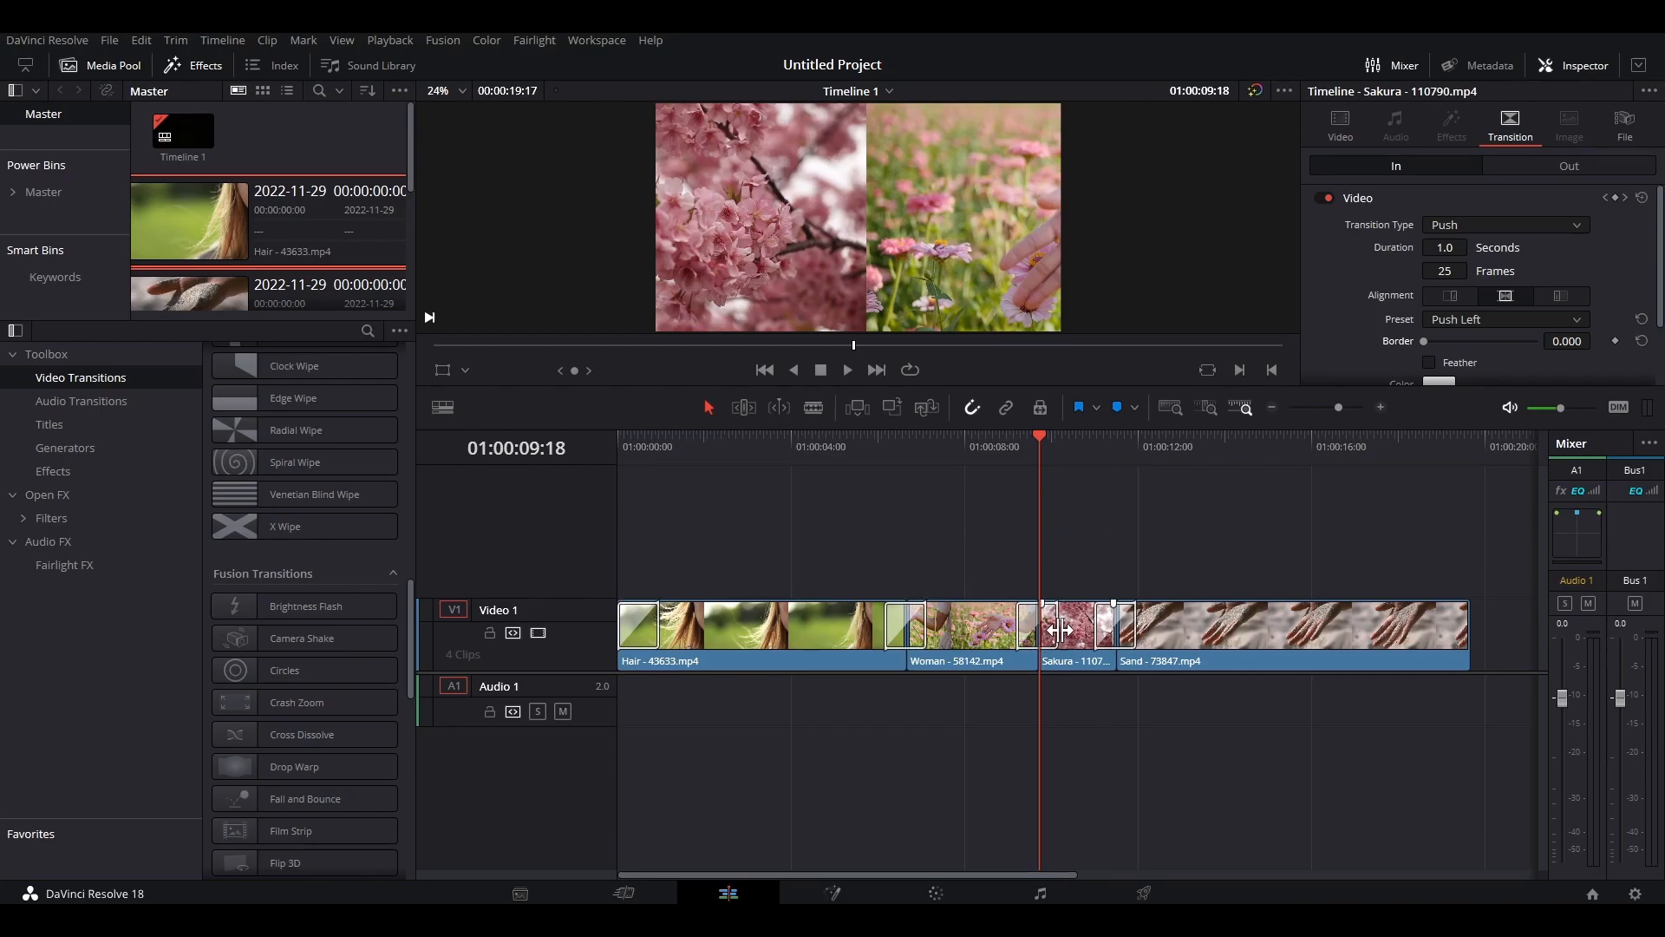
- Set the border of the Push transition between the Woman and Sakura clips to 69.620
scroll(1094, 604, "up", 2)
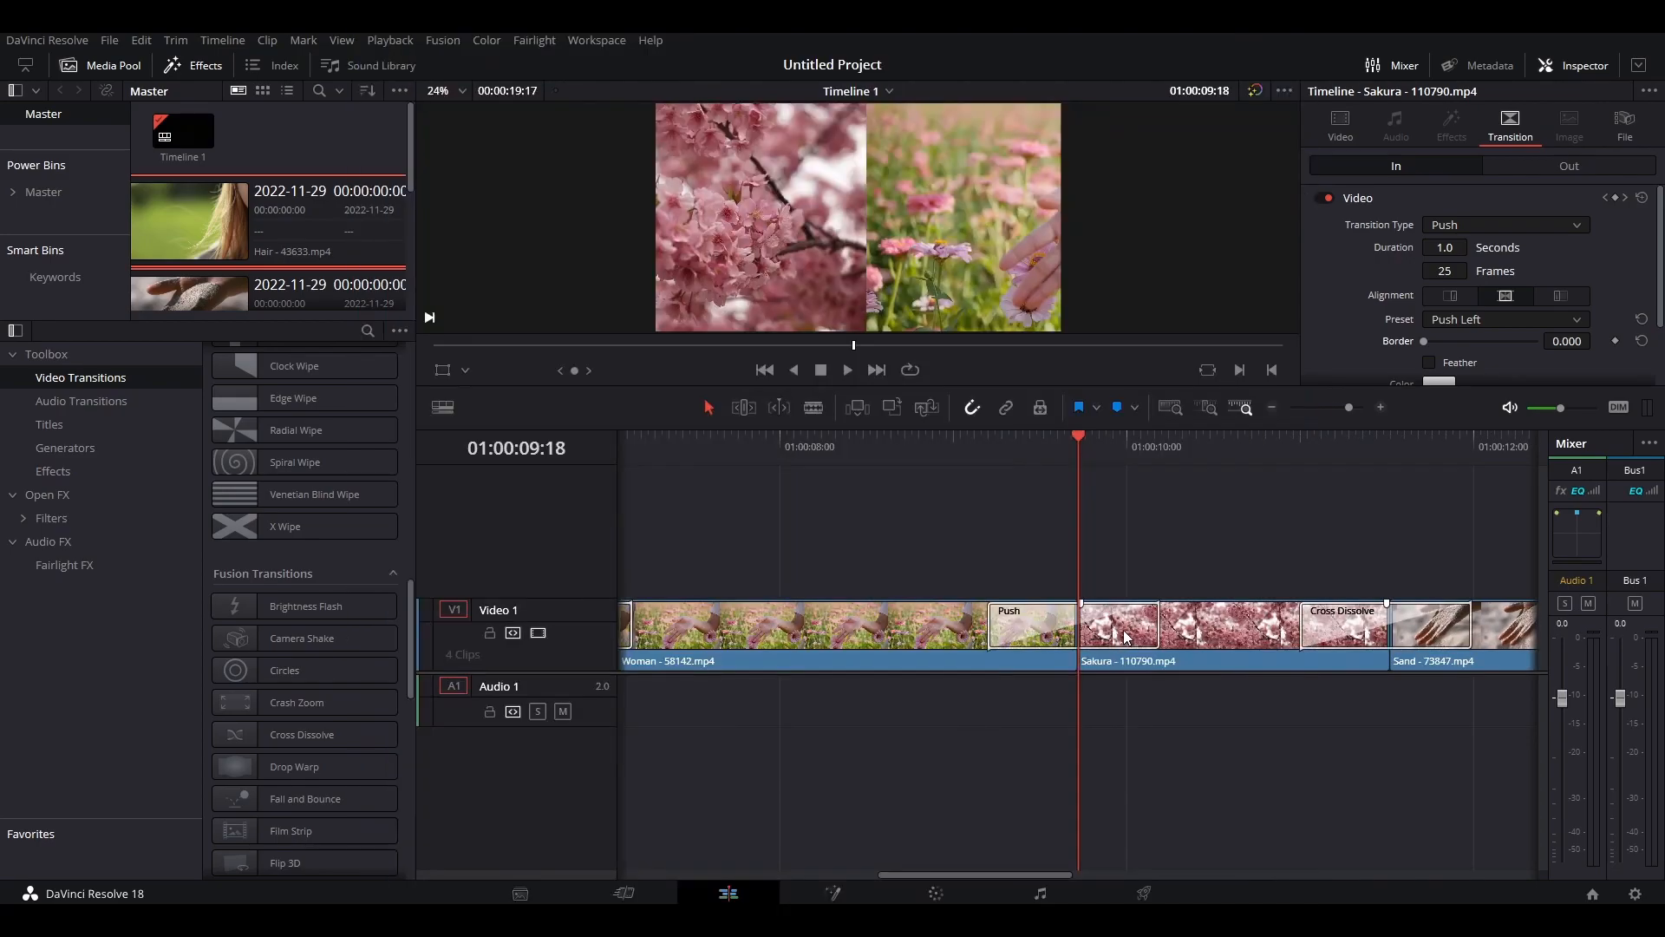
left_click(1119, 634)
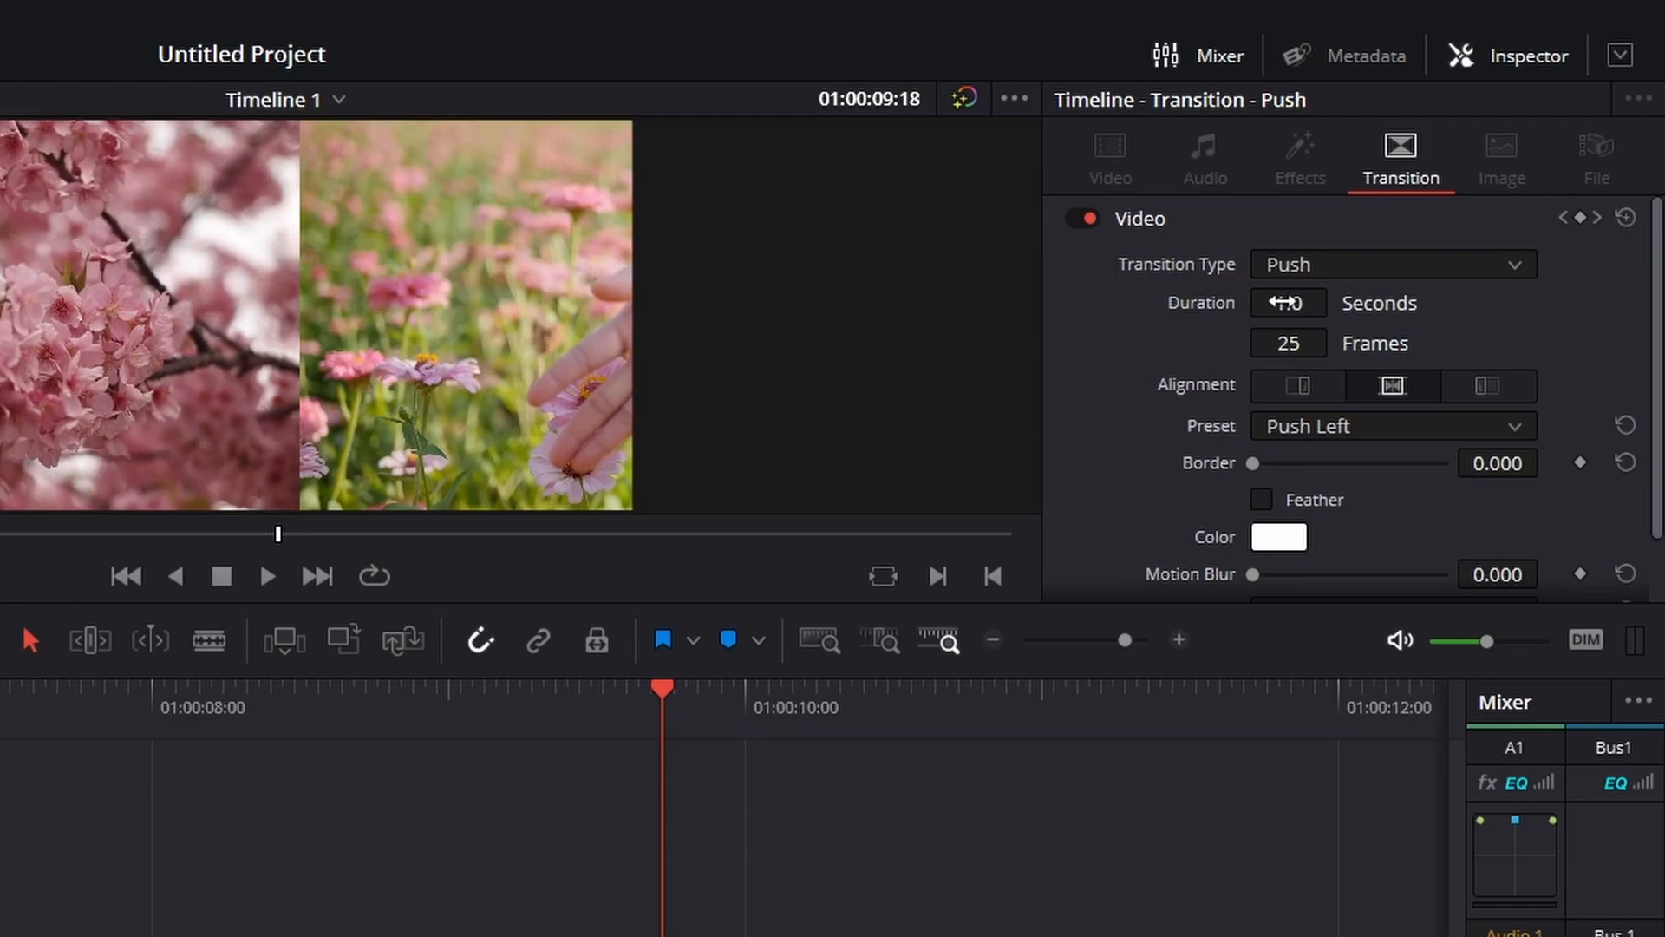
scroll(1288, 436, "down", 2)
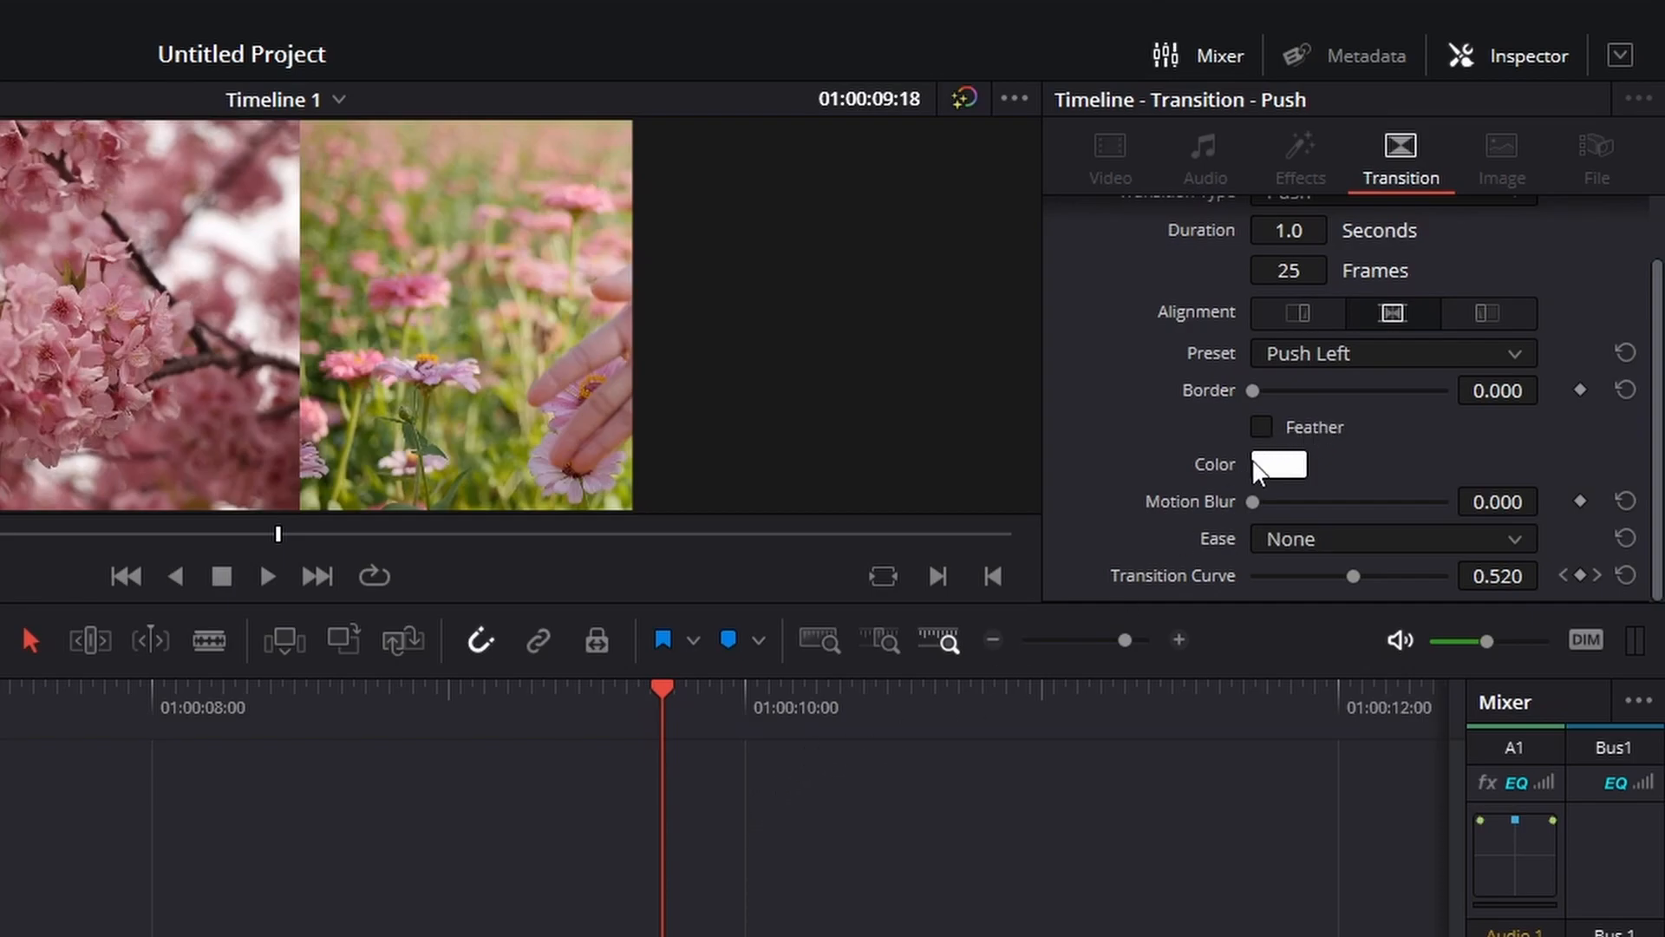
left_click_drag(1256, 392, 1280, 392)
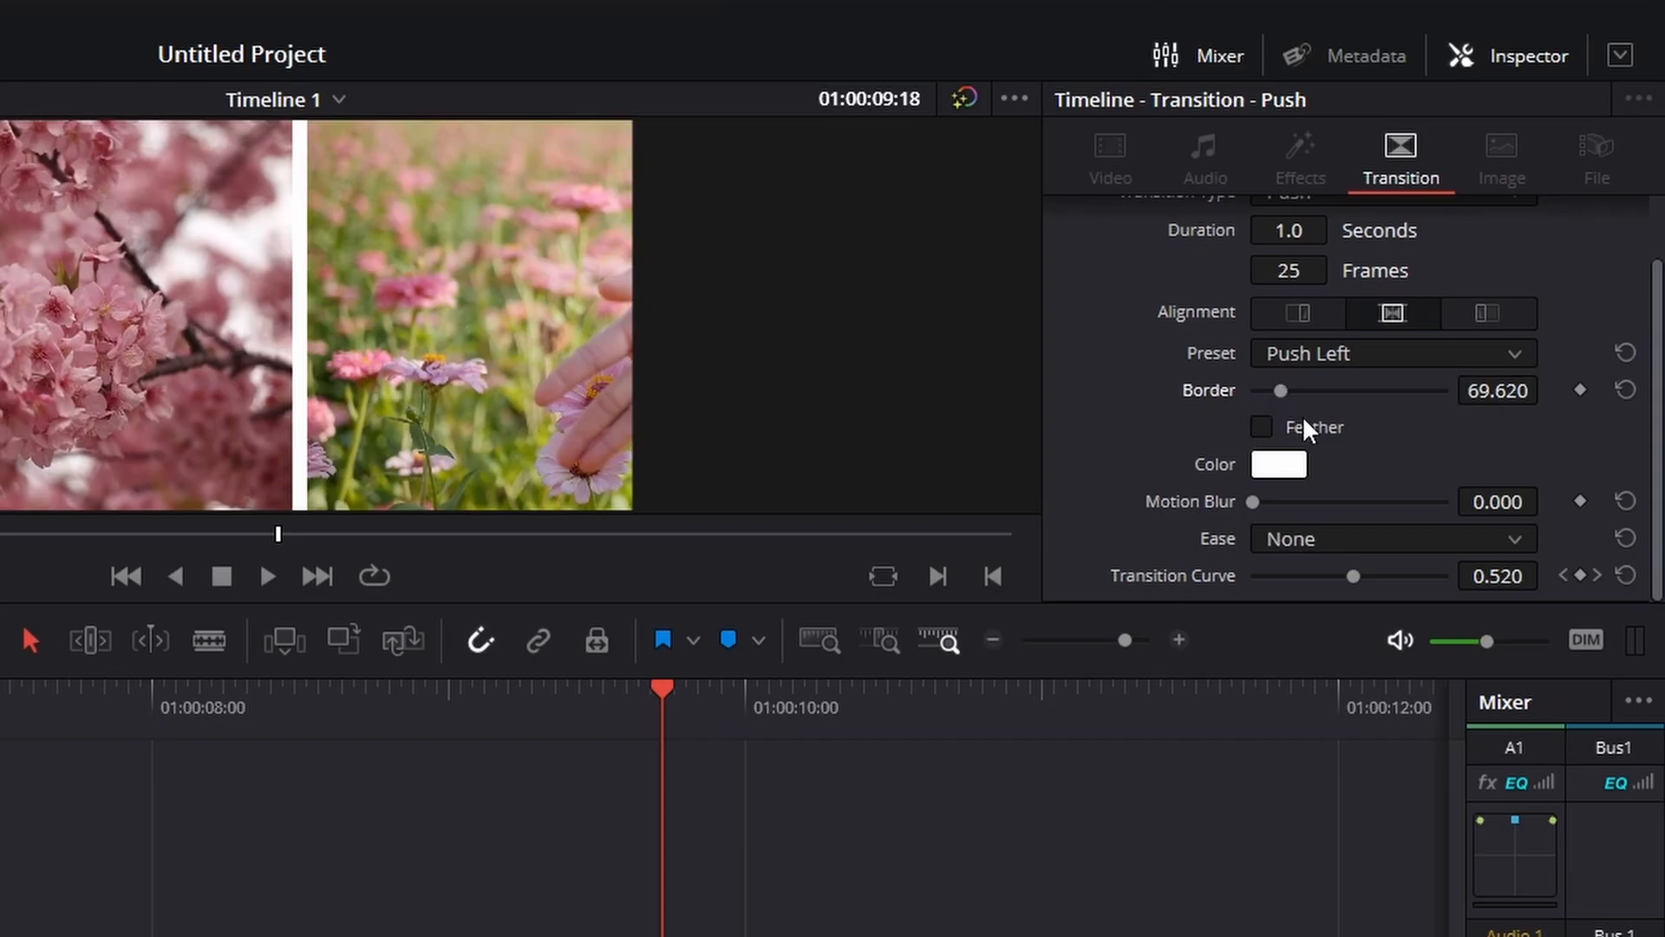
- Set the Push transition's border color to dark red #aa0000 and save the project
left_click(1292, 468)
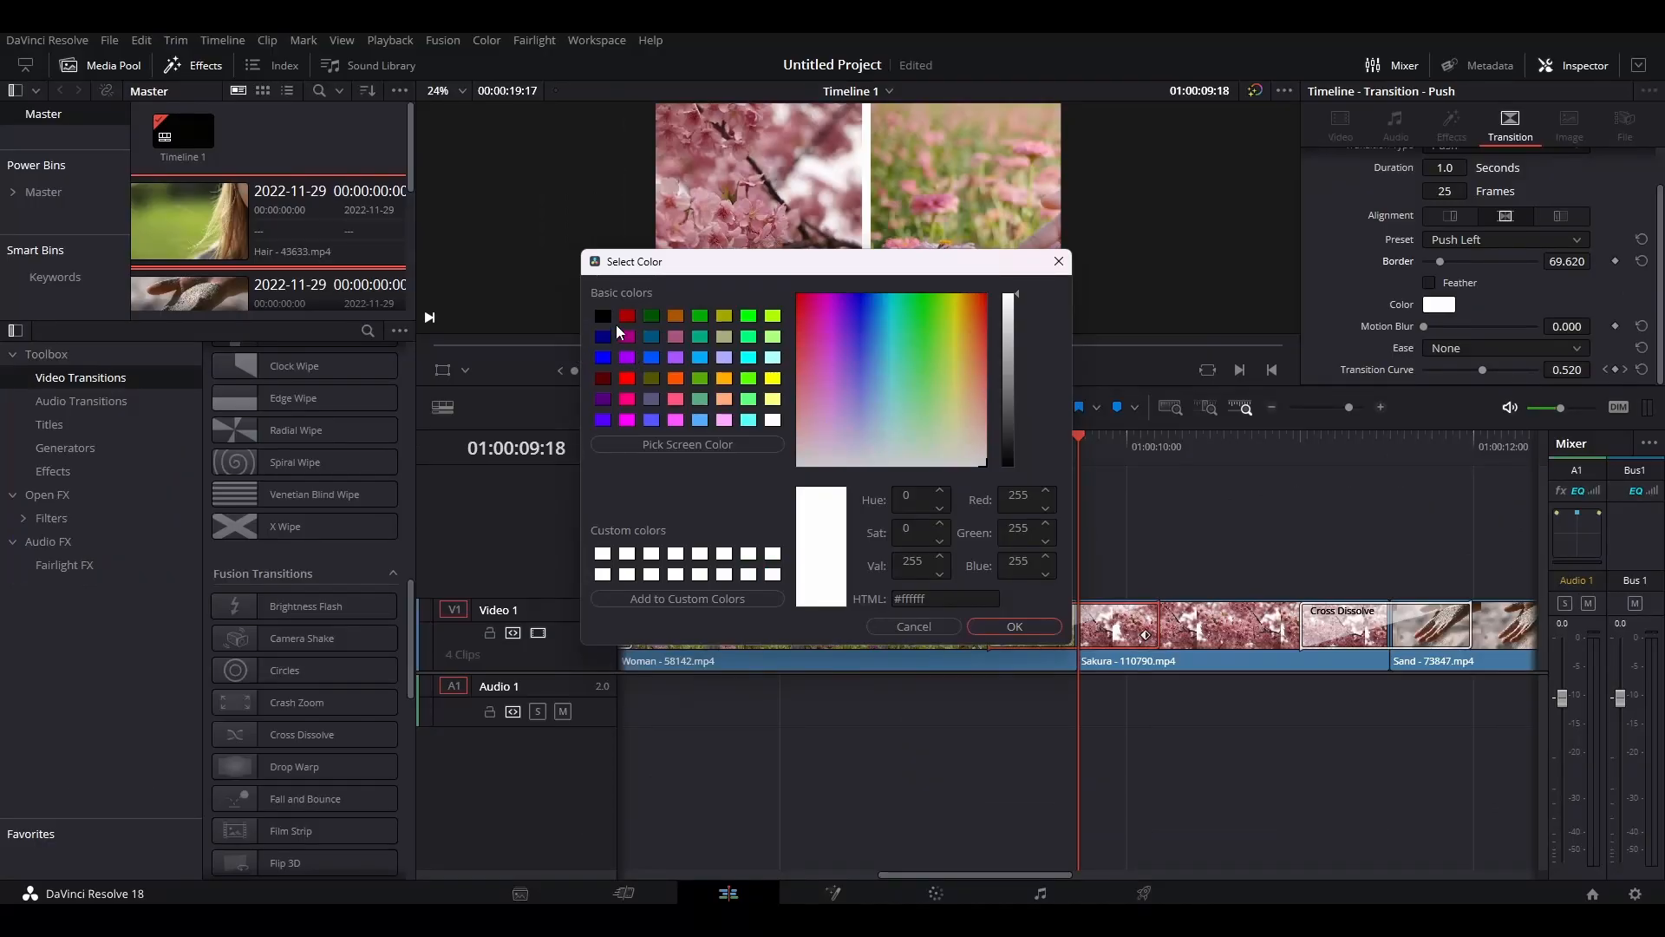
left_click(627, 316)
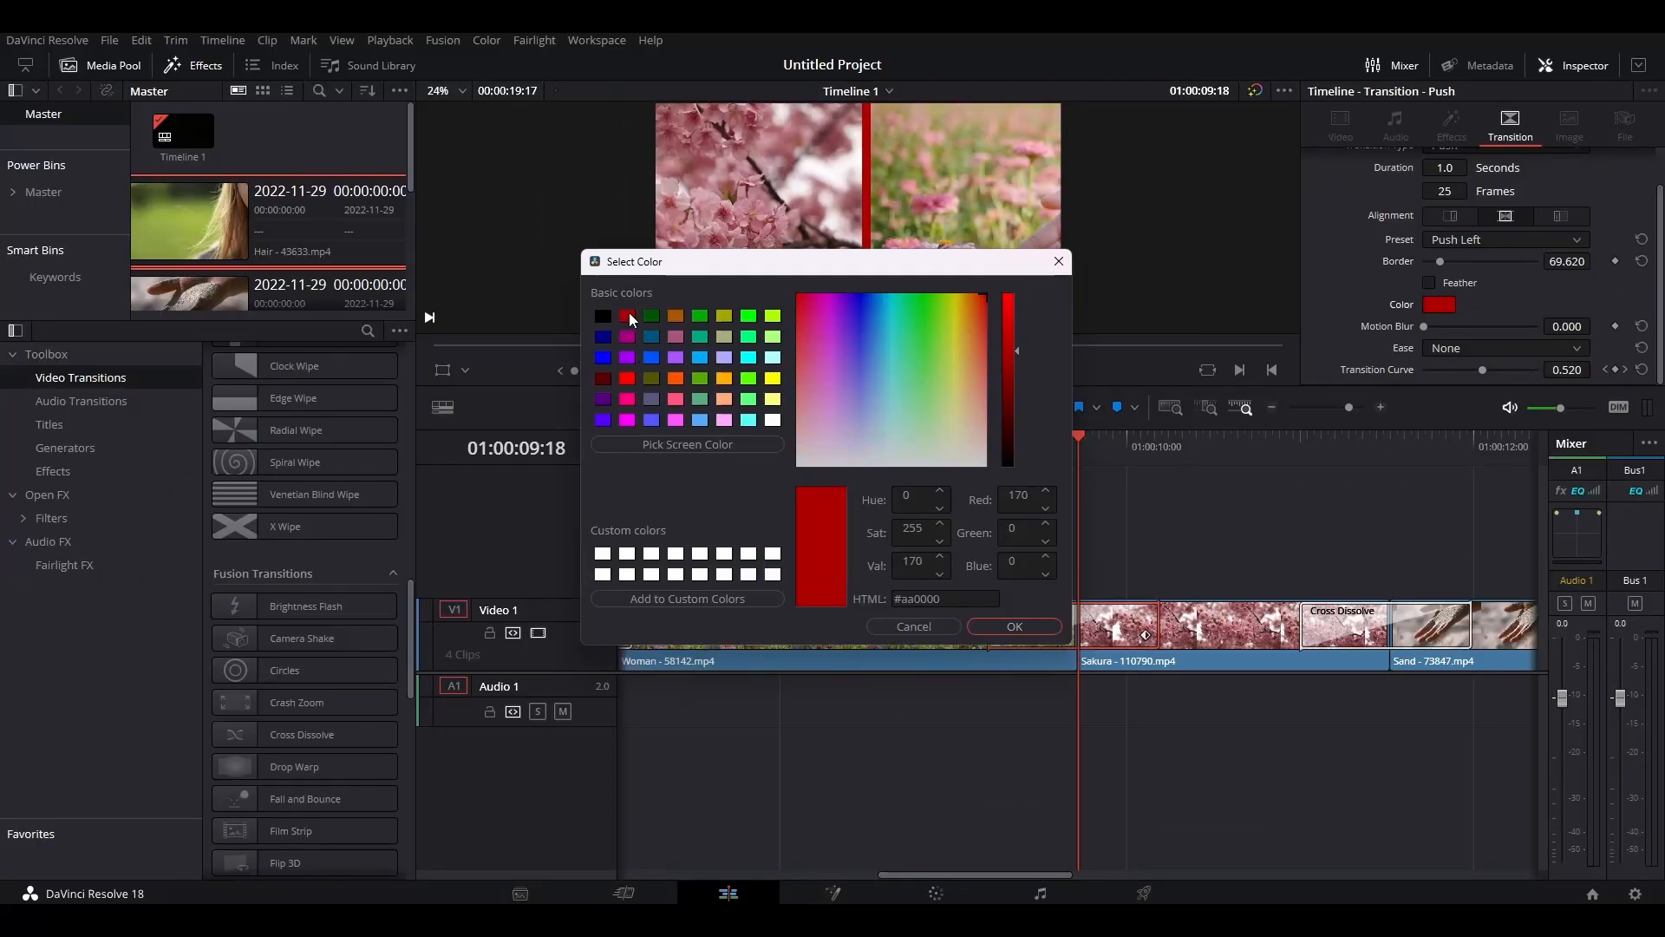
left_click(1011, 628)
key("ctrl+s")
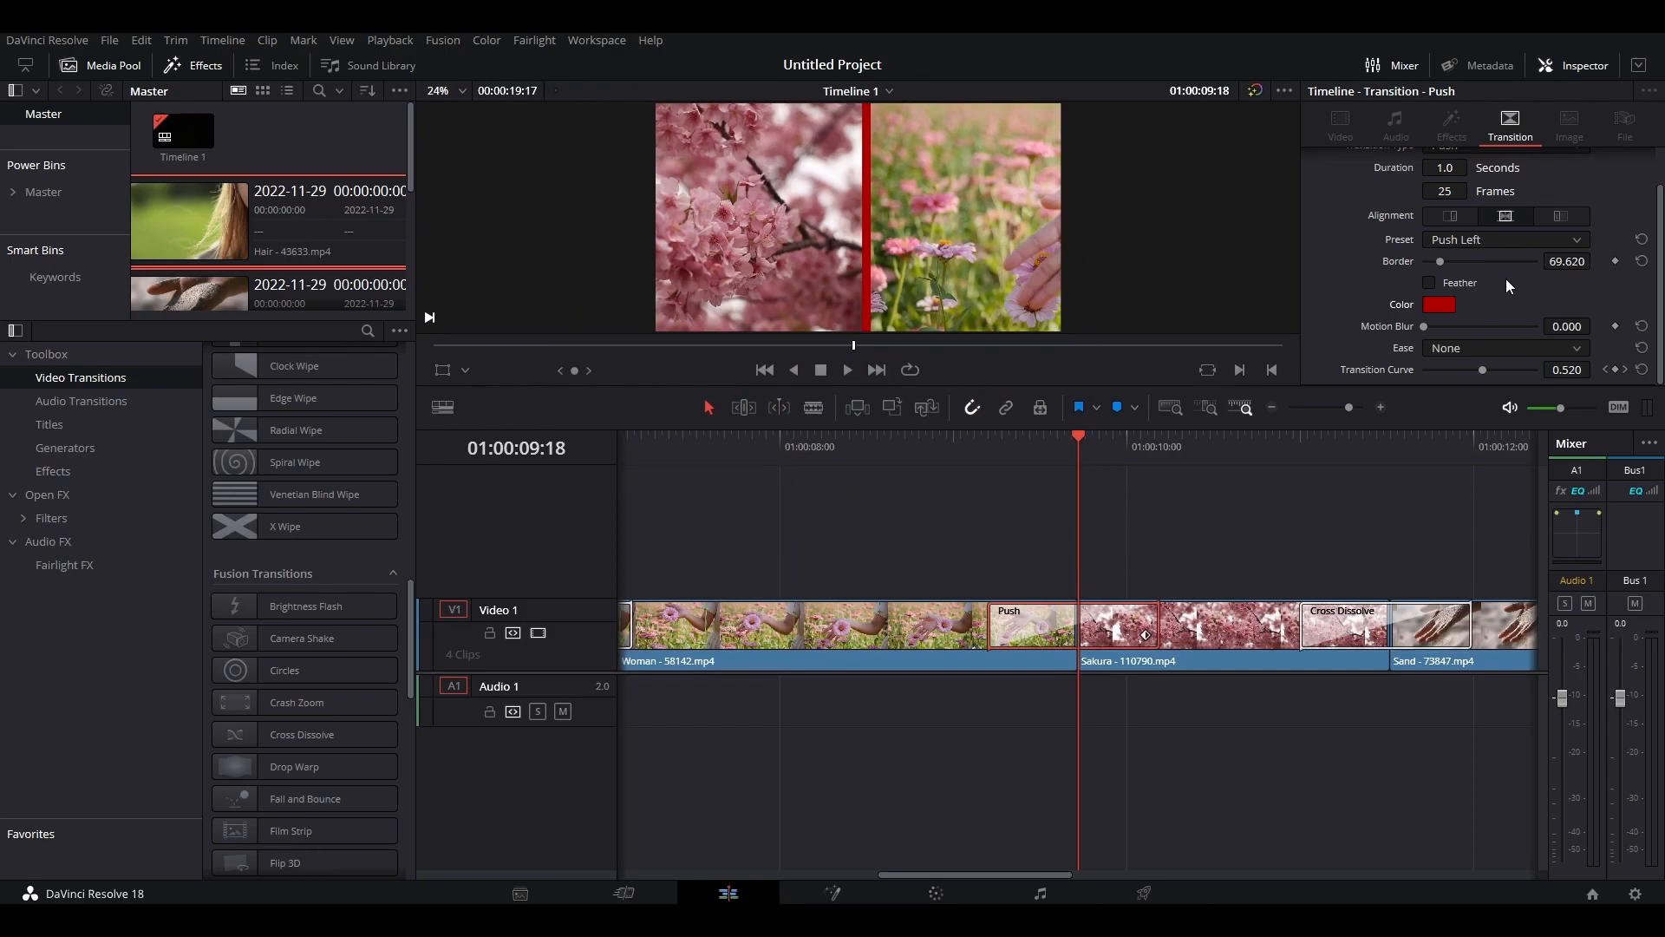
- Save the customized Push transition as a preset named "Push Preset x" and locate it in the User group of video transitions
scroll(1496, 239, "up", 1)
scroll(1496, 224, "down", 1)
right_click(1052, 624)
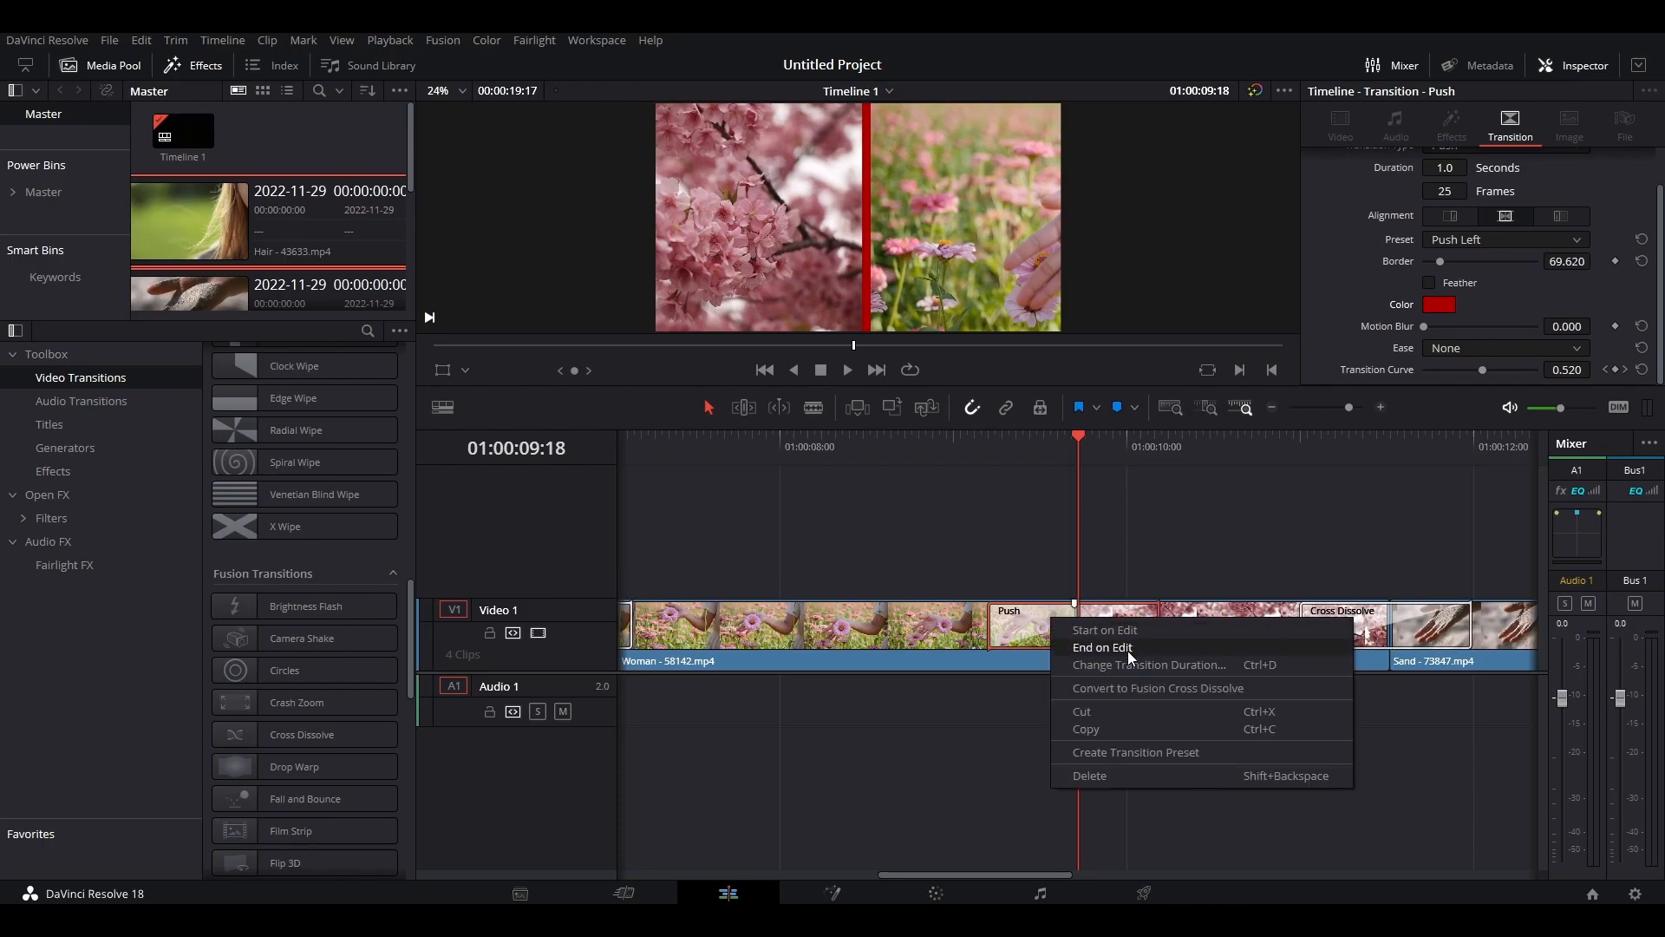
left_click(1131, 757)
left_click(753, 442)
type("x")
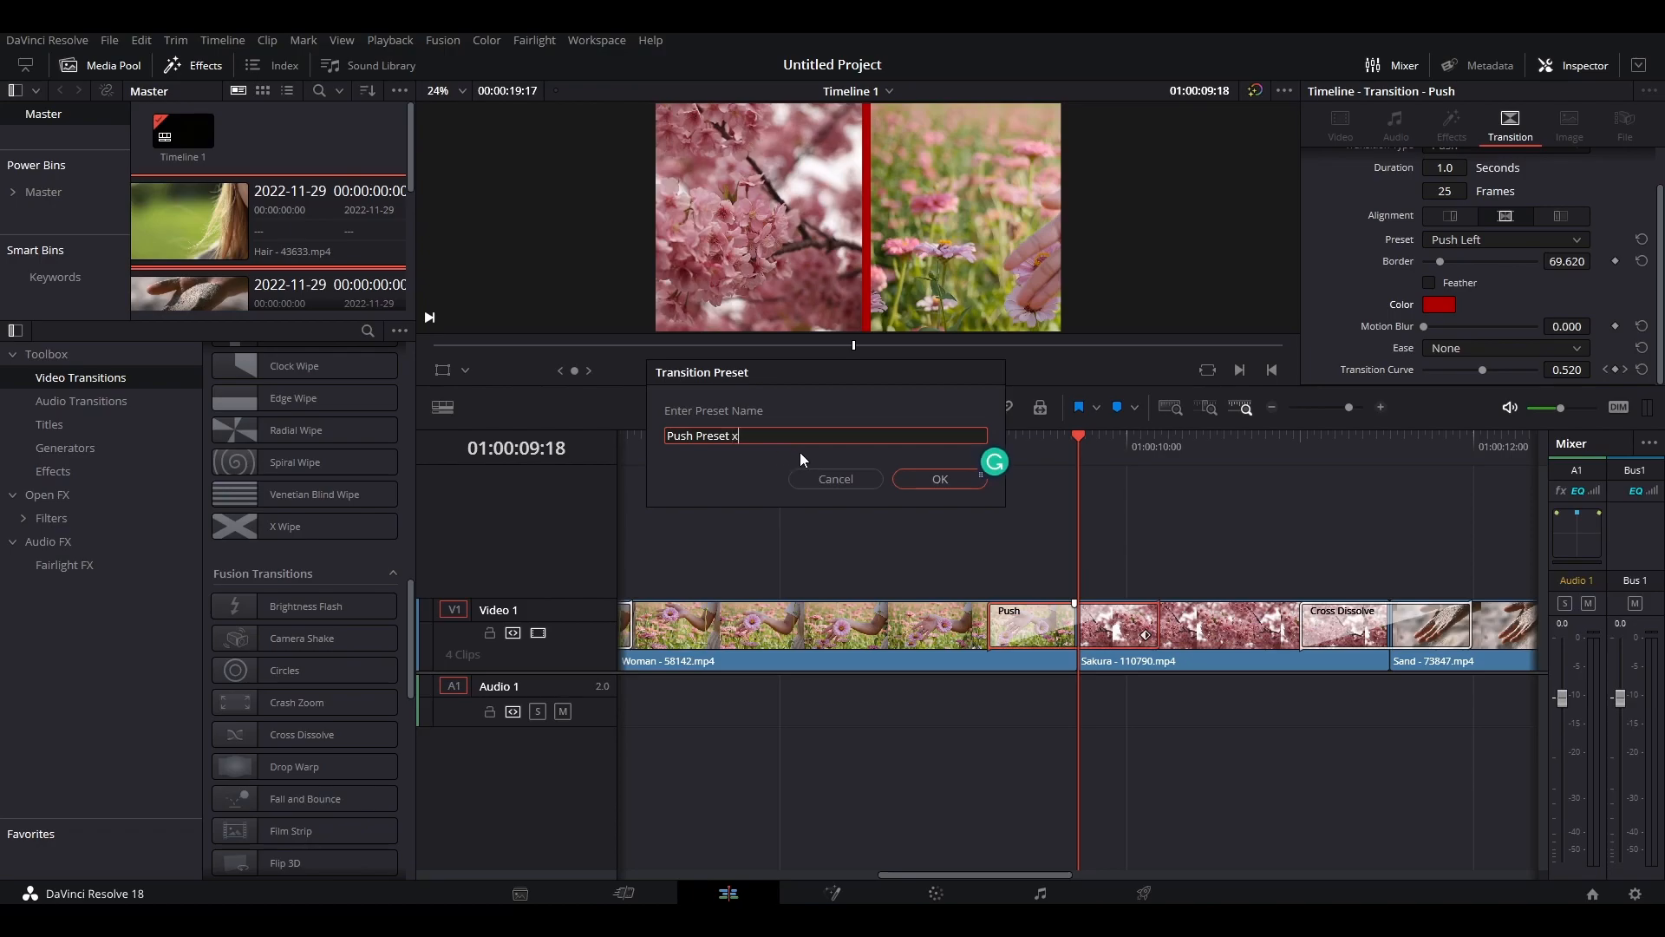
left_click(946, 476)
scroll(356, 520, "up", 10)
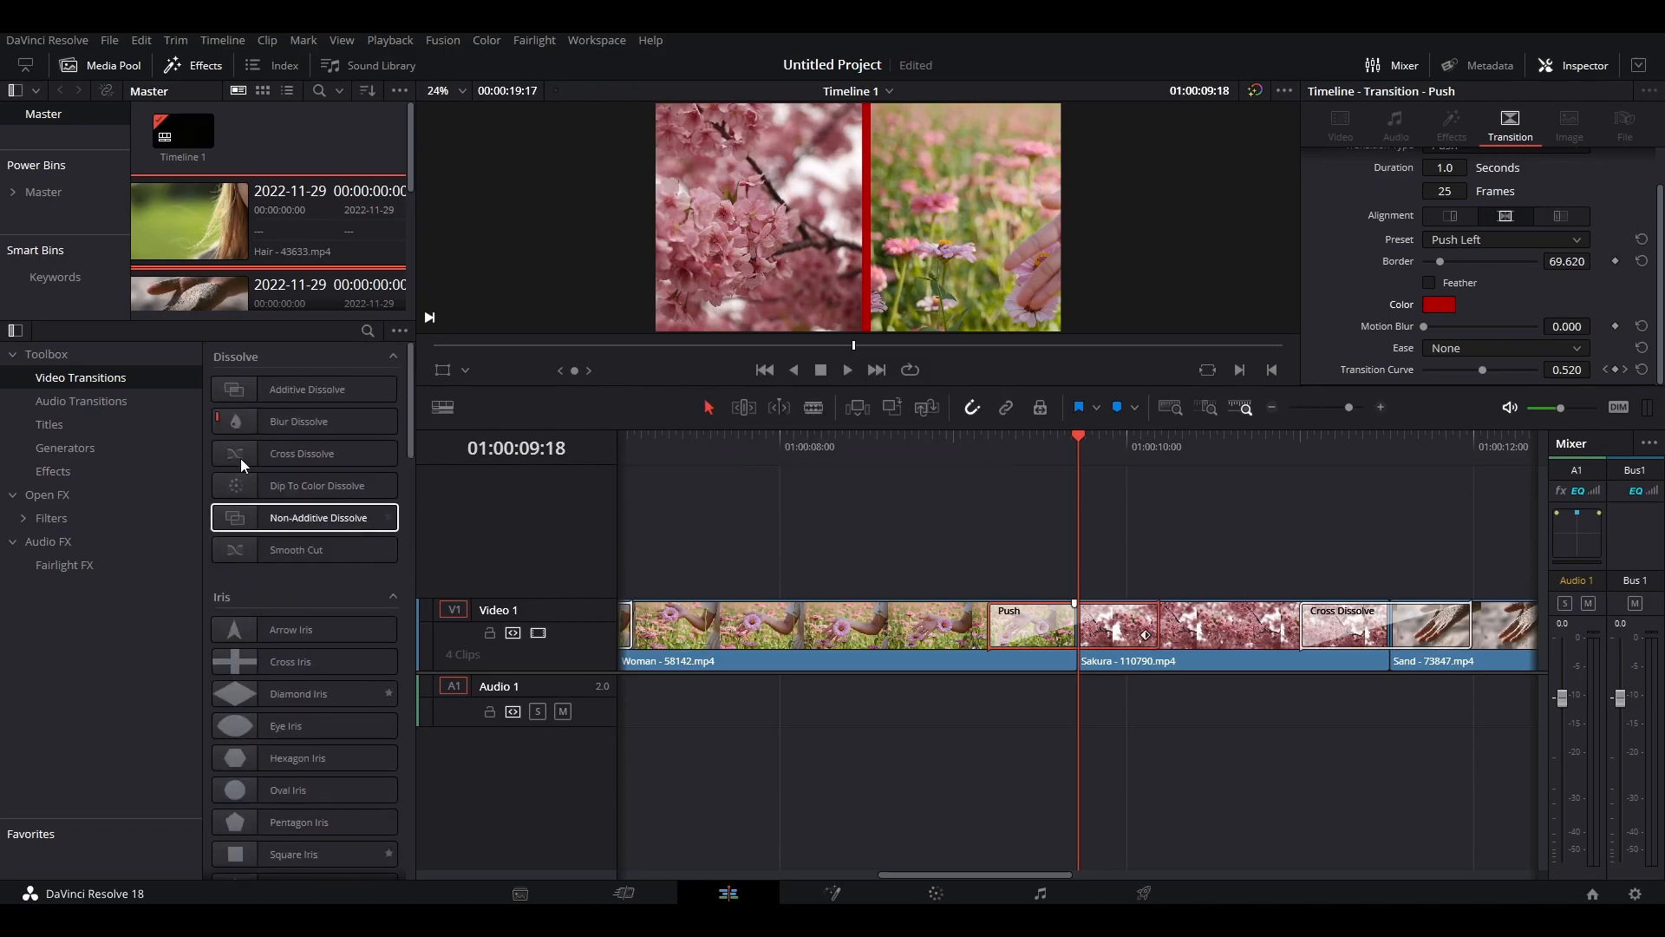
scroll(317, 443, "down", 5)
scroll(319, 448, "down", 5)
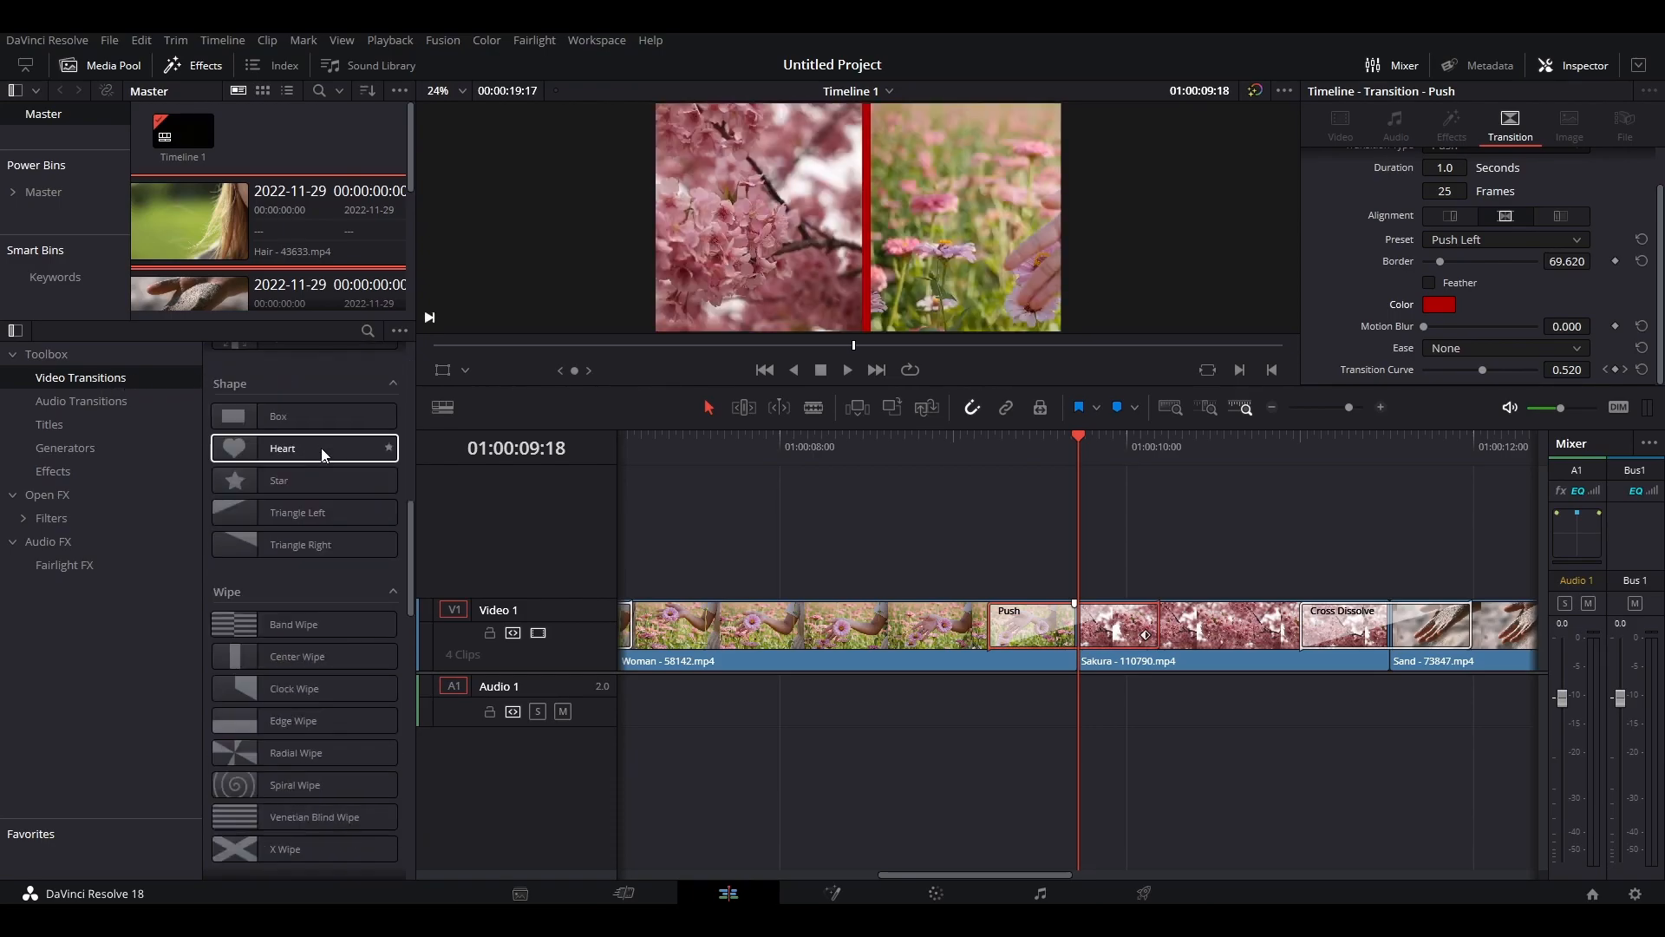
scroll(322, 453, "down", 5)
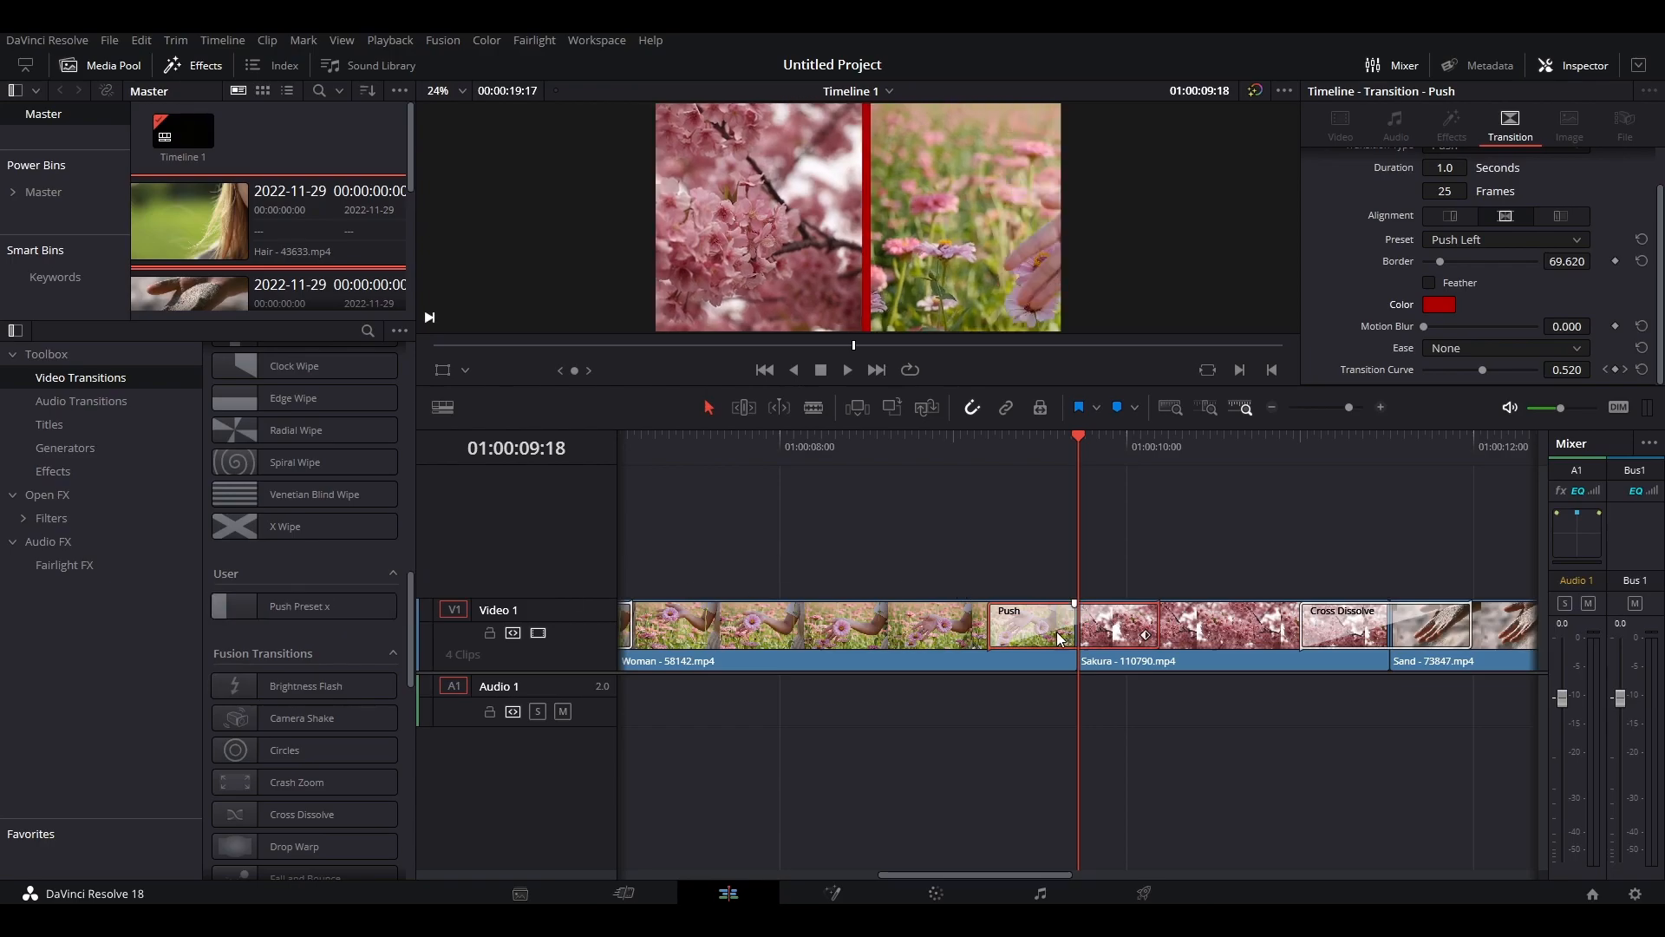
- Delete the Push transition between the Woman and Sakura clips and play back the plain cut
key("Delete")
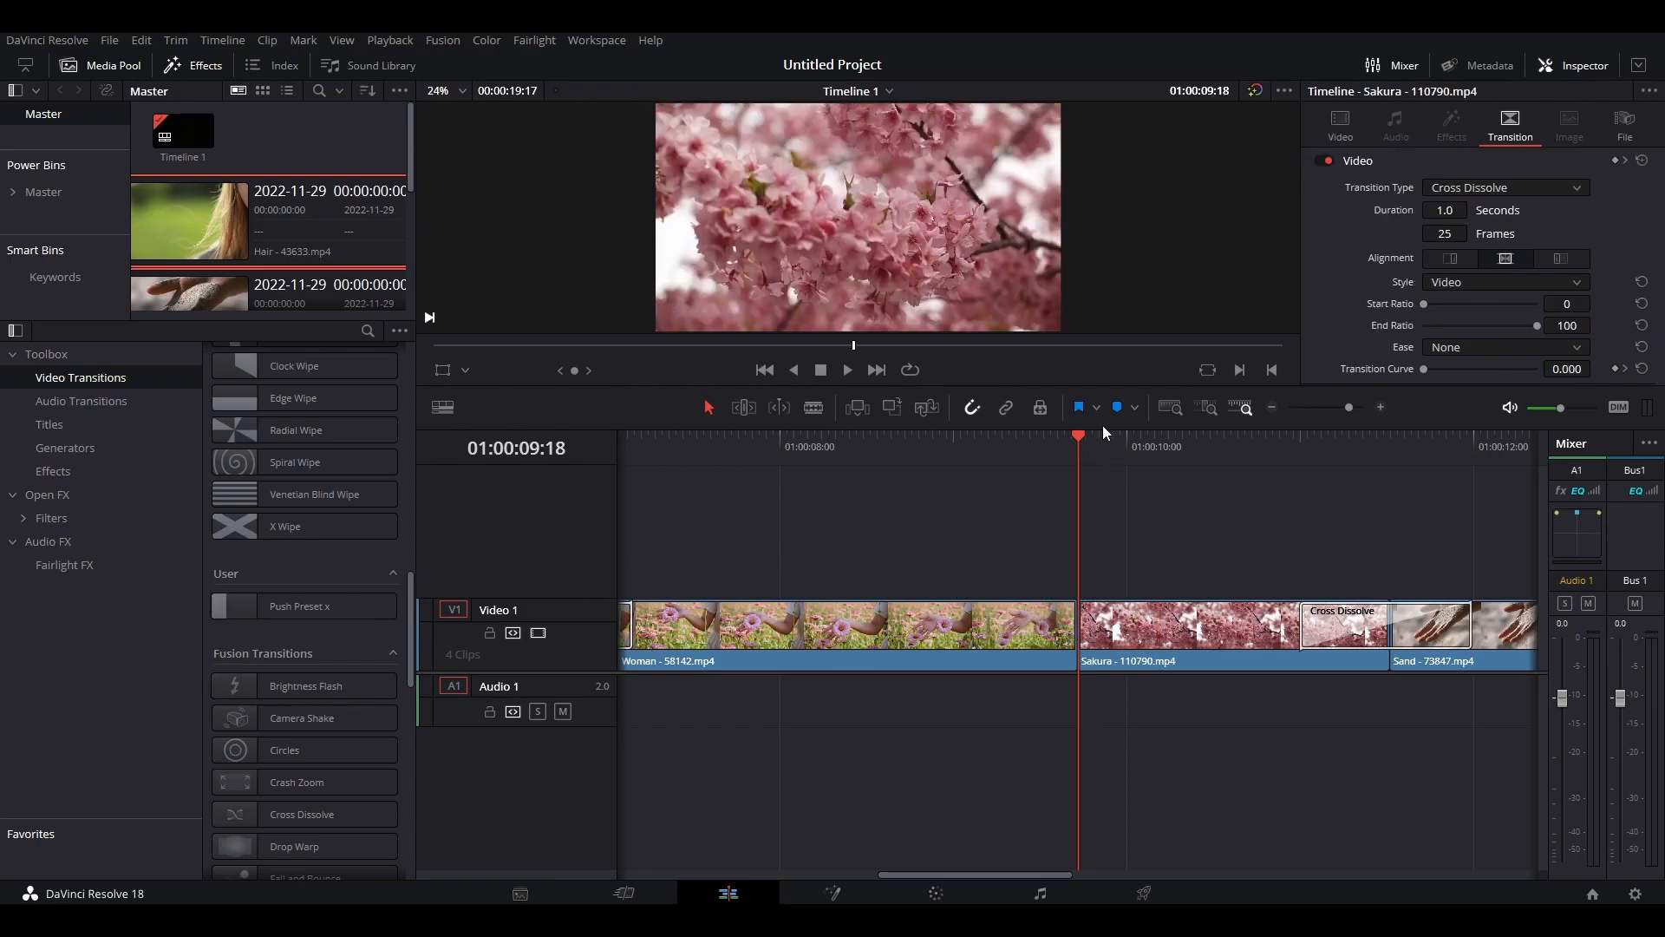
left_click(1037, 441)
key("space")
key("space")
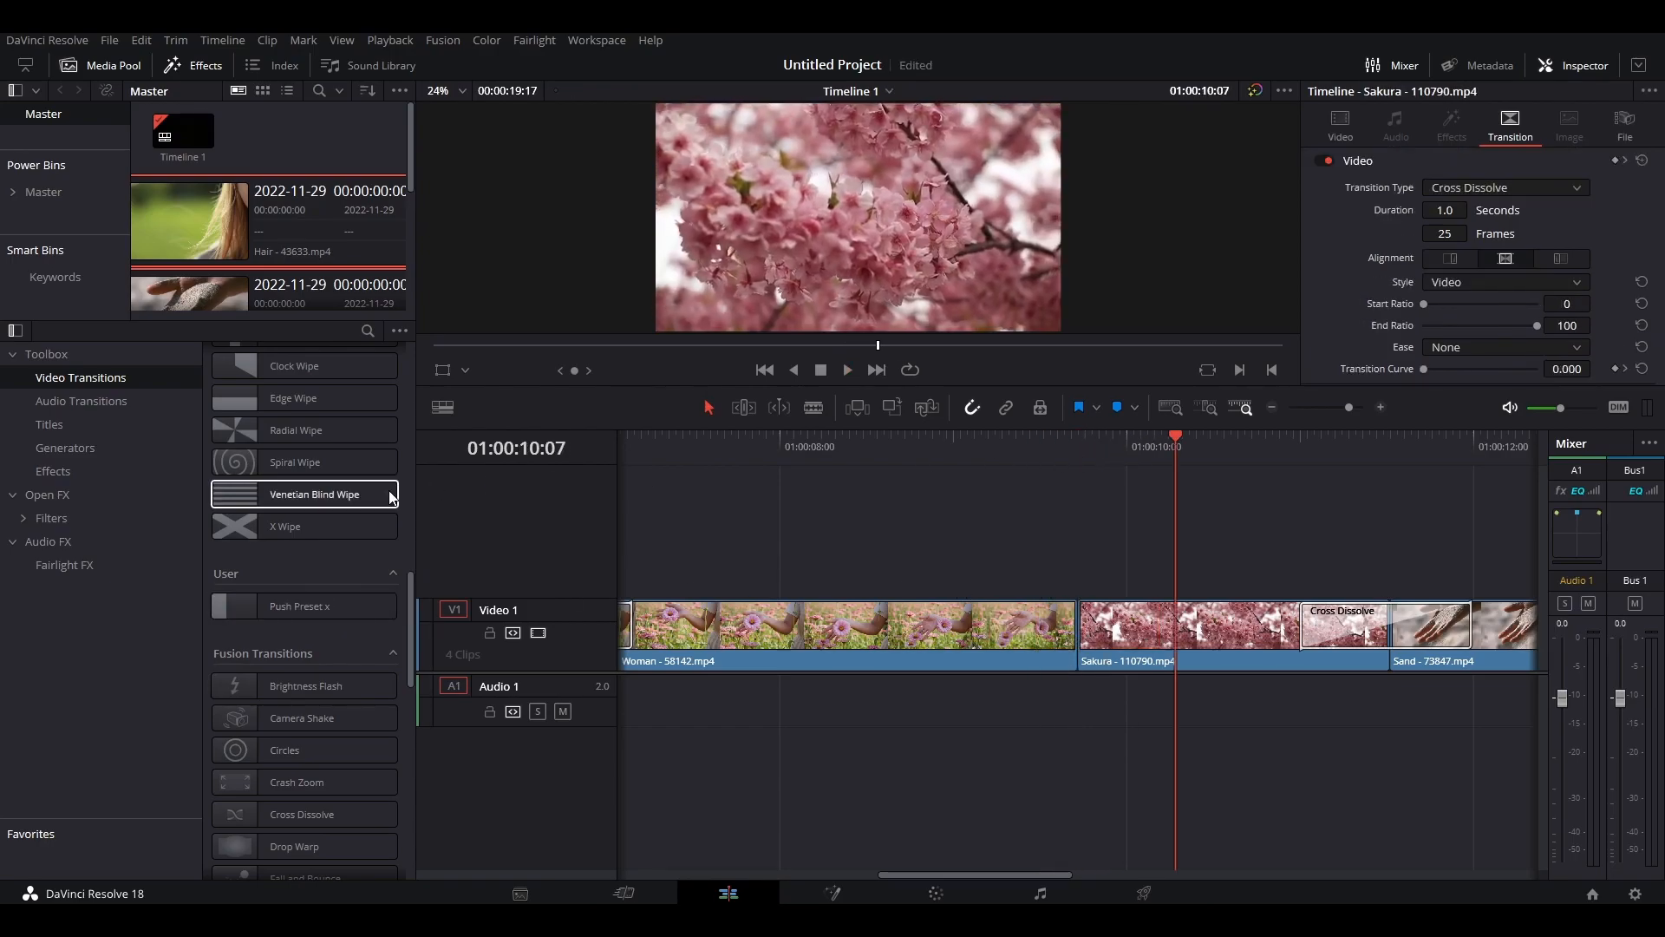
- Apply the Push Preset x transition to the cut between the Woman and Sakura clips and play it back
left_click_drag(283, 613, 1077, 620)
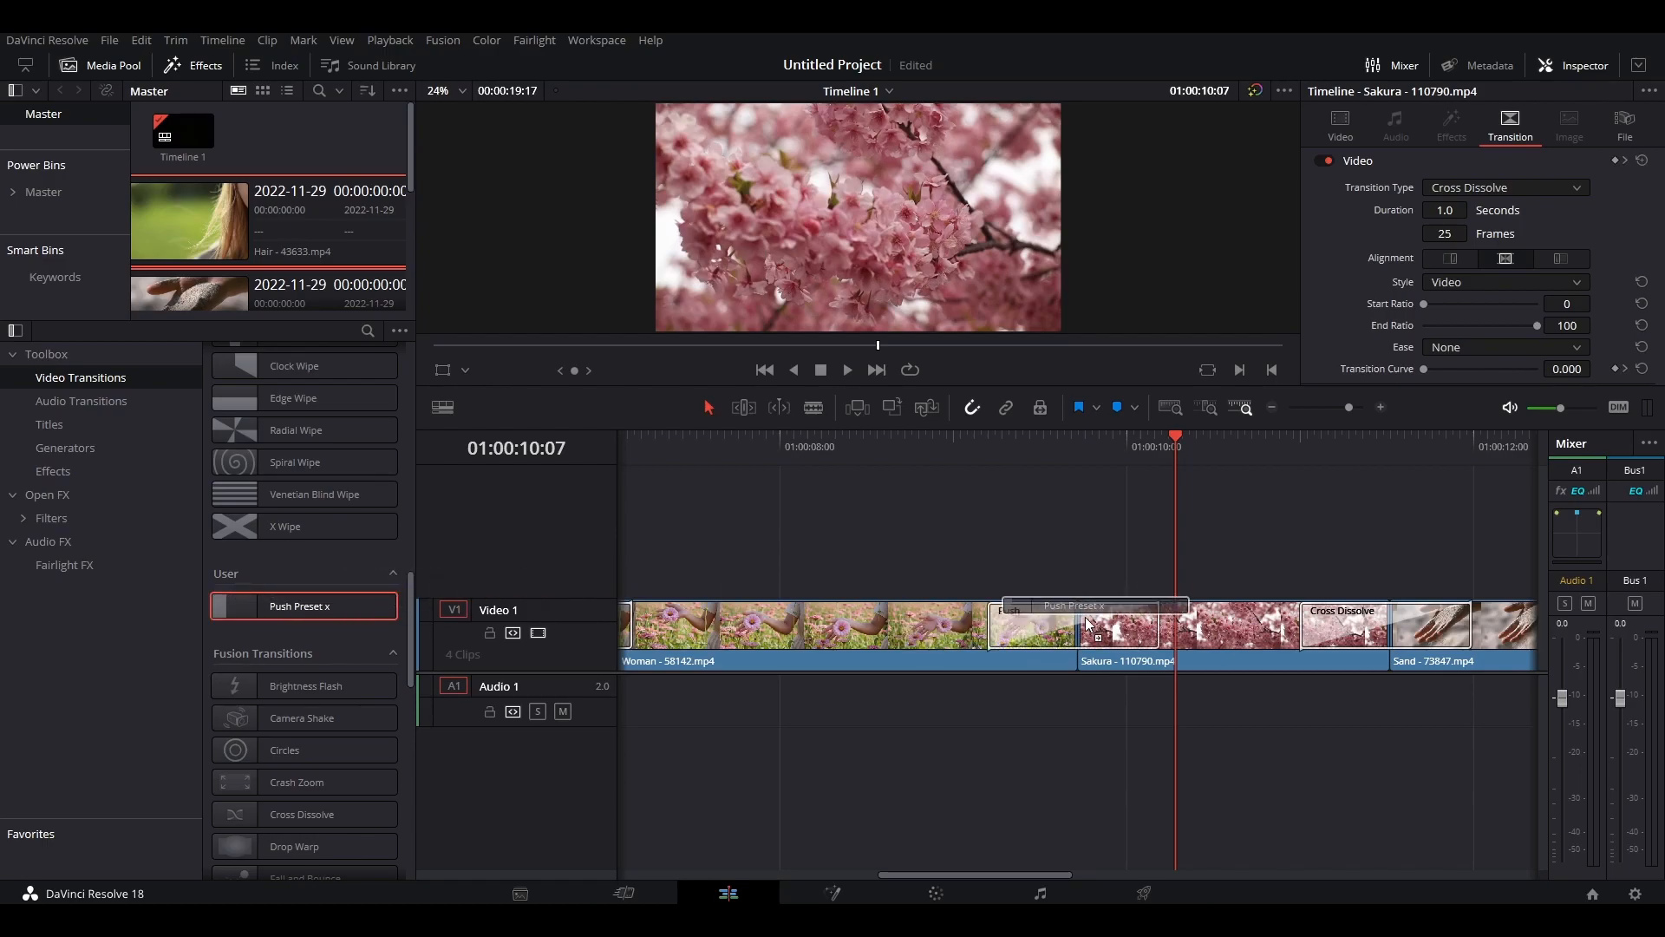
left_click(943, 470)
left_click(962, 470)
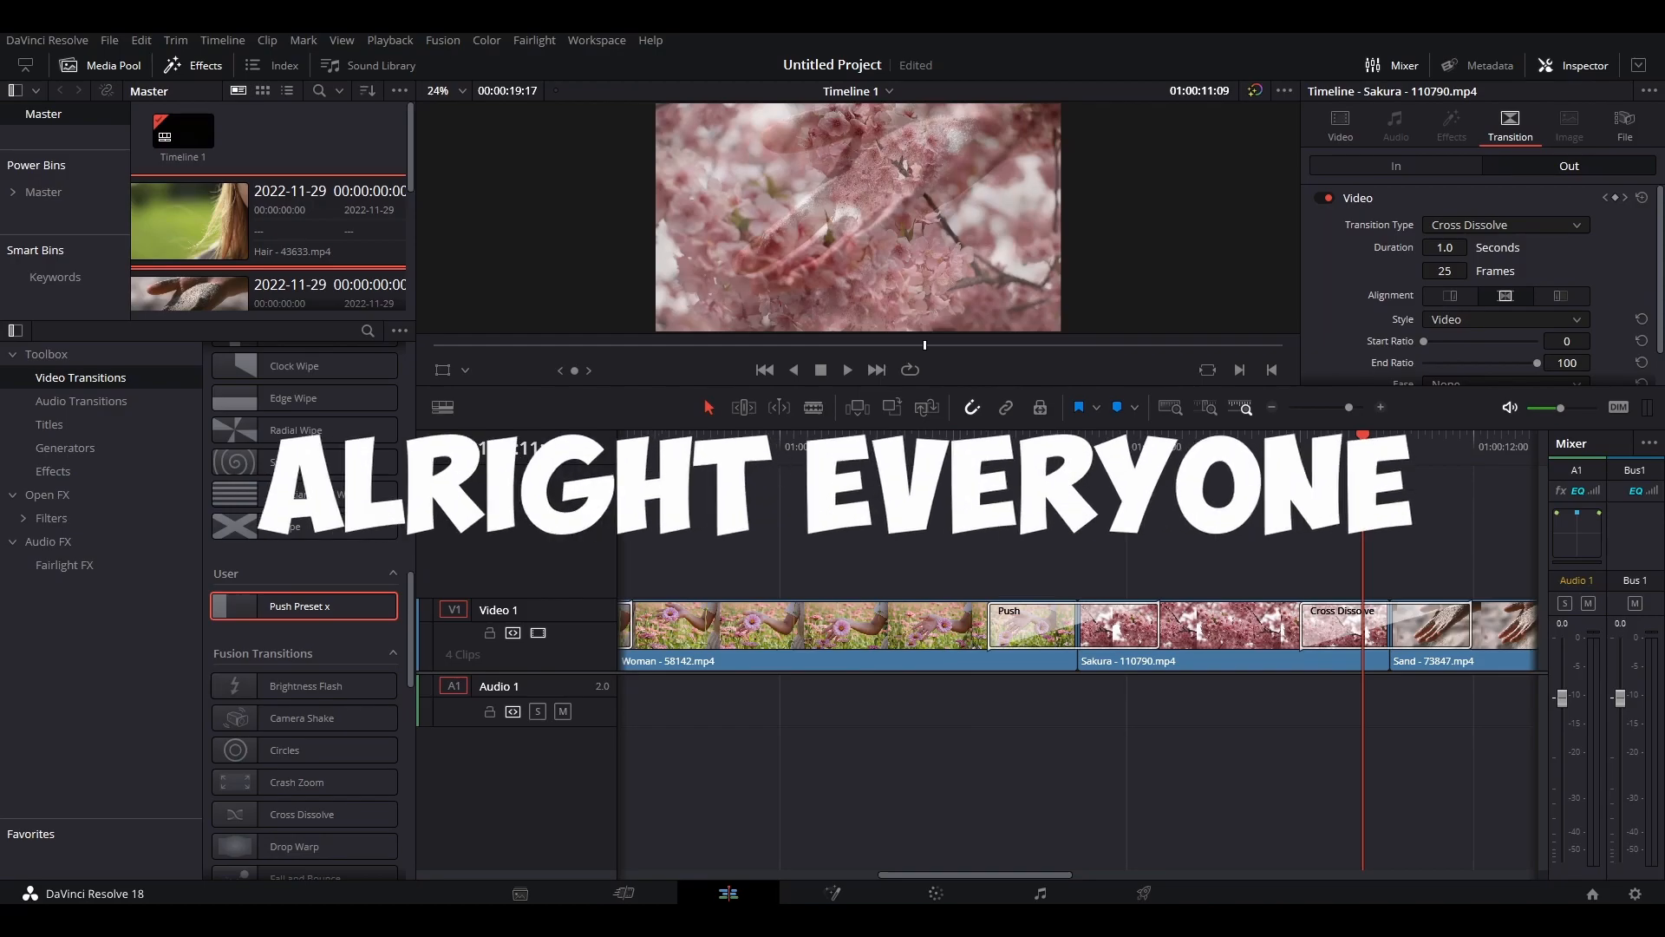